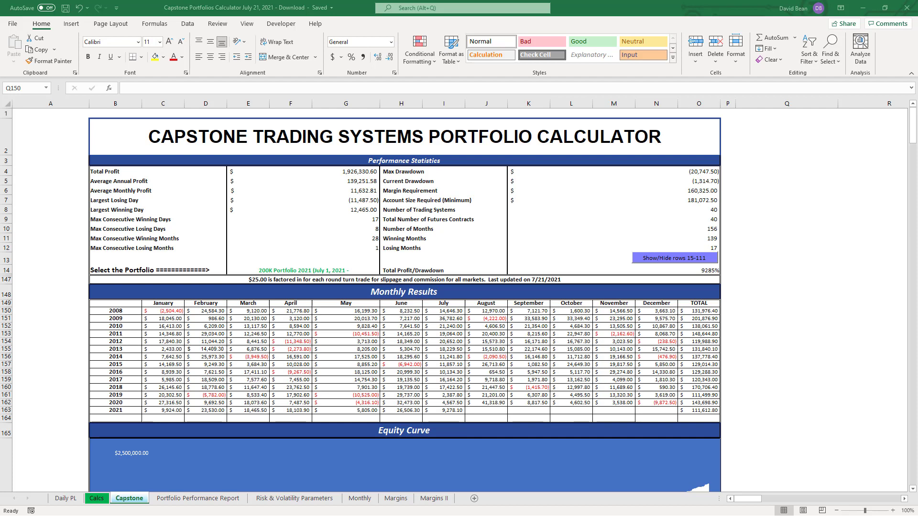
- Show the hidden trading system rows below the portfolio selection
{"action": "left_click", "coordinate": [351, 270]}
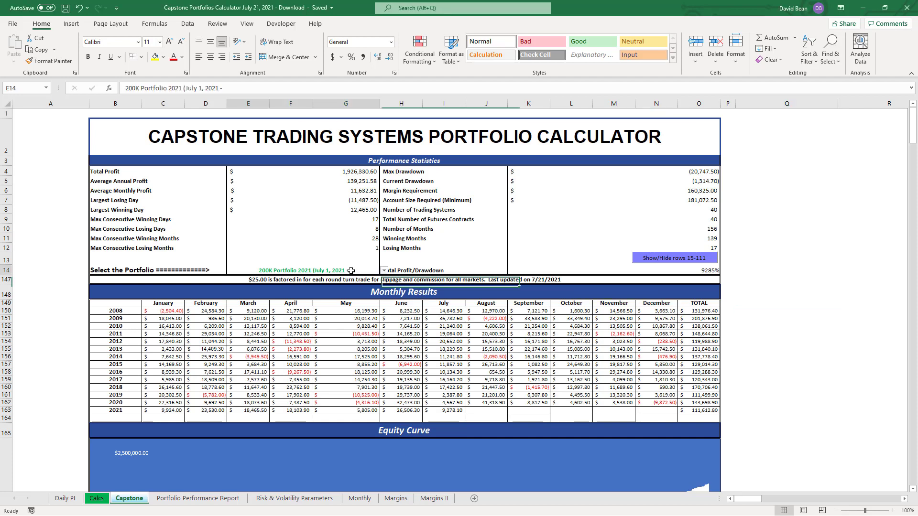
{"action": "left_click", "coordinate": [660, 258]}
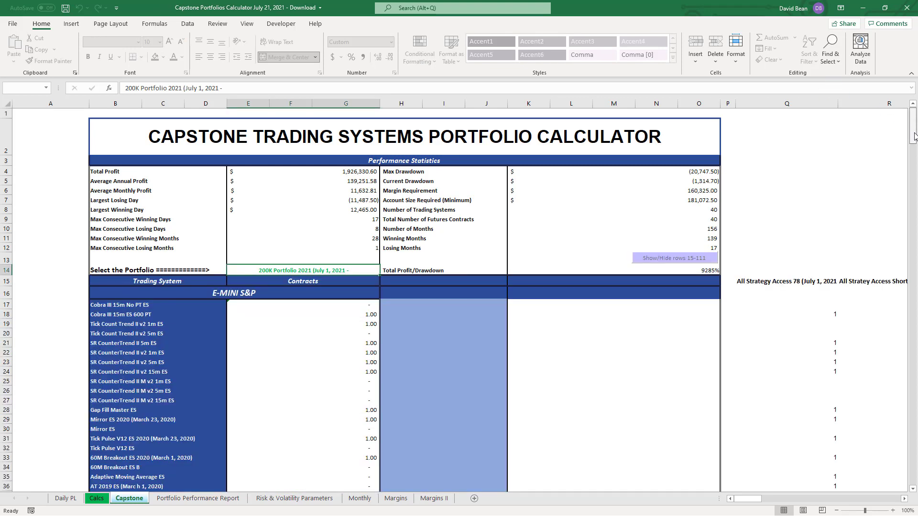
{"action": "mouse_move", "coordinate": [914, 137]}
{"action": "left_mouse_down"}
{"action": "mouse_move", "coordinate": [915, 399]}
{"action": "mouse_move", "coordinate": [914, 127]}
{"action": "left_mouse_up"}
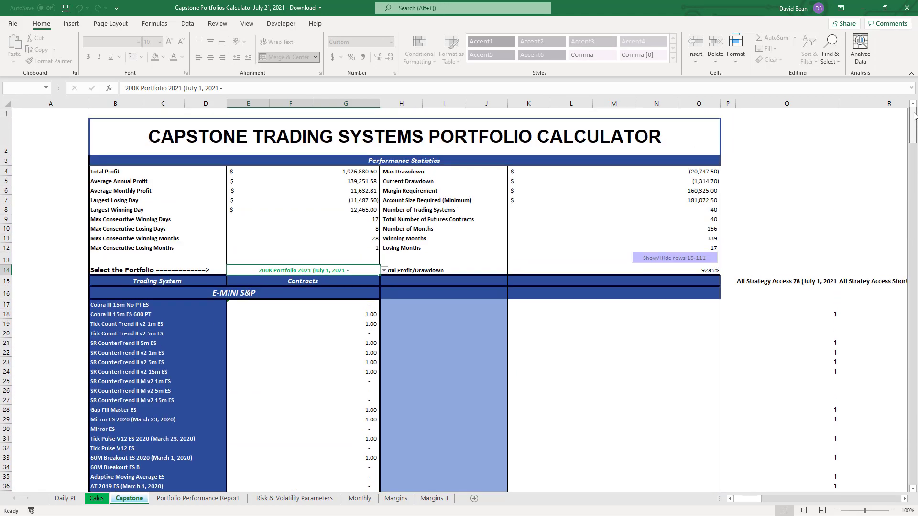
- Select the Micro Stock Index & Micro Gold CSRV (July 1, 2021) portfolio in cell E14
{"action": "left_click", "coordinate": [384, 272]}
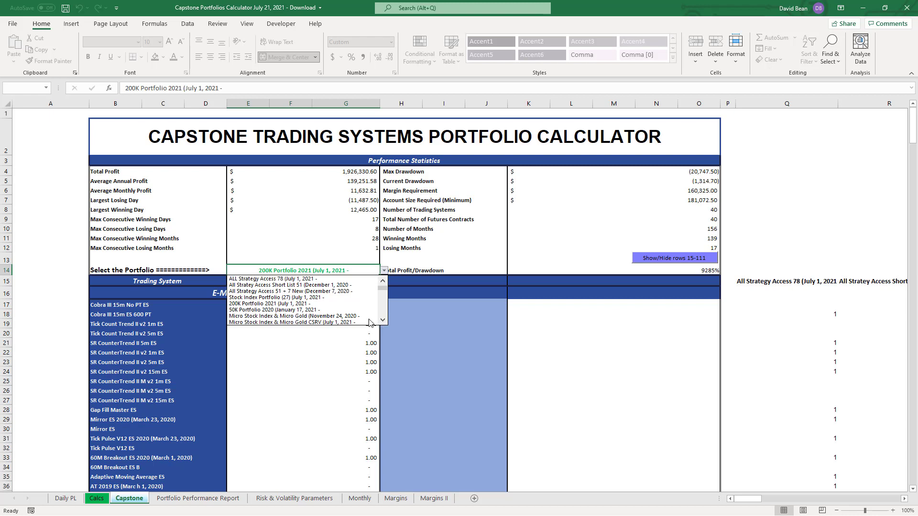
{"action": "left_click", "coordinate": [334, 323]}
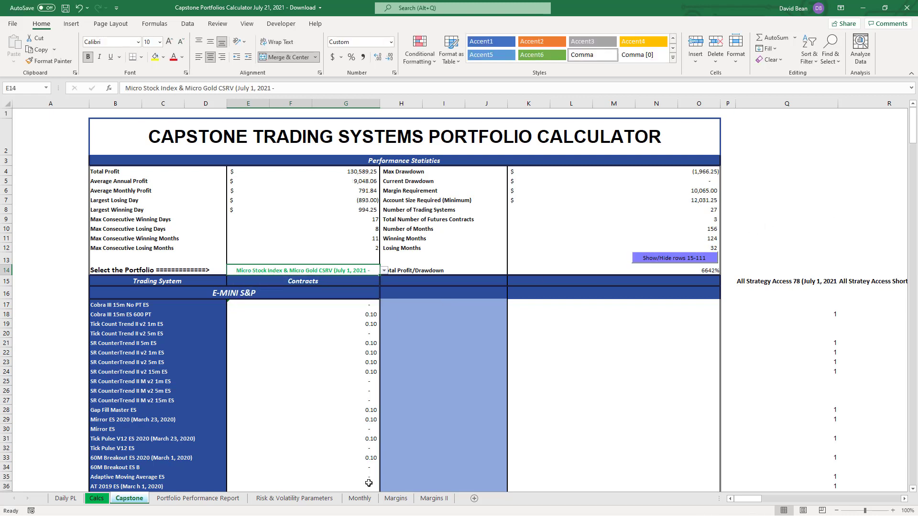
{"action": "left_click_drag", "start_coordinate": [913, 132], "coordinate": [915, 40]}
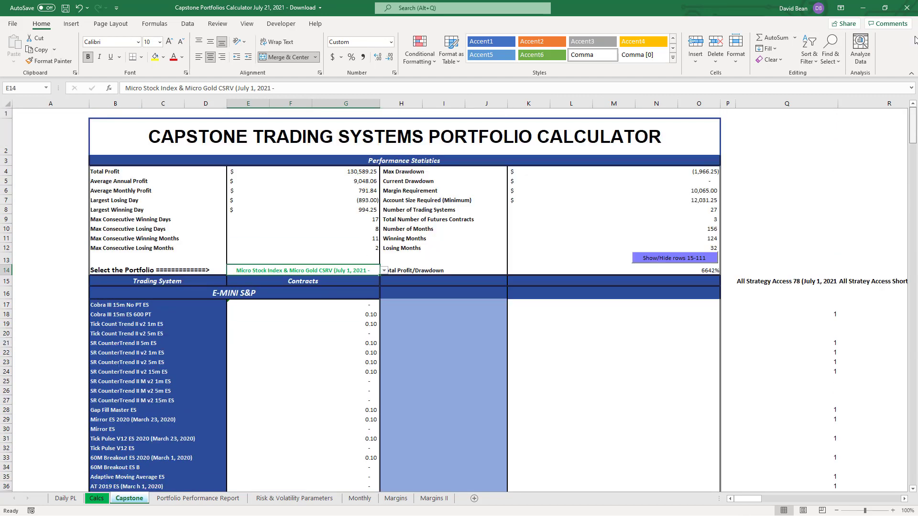
- Set the portfolio selection to 200K Portfolio 2021 (July 1, 2021) and hide the trading system rows
{"action": "left_click", "coordinate": [385, 271]}
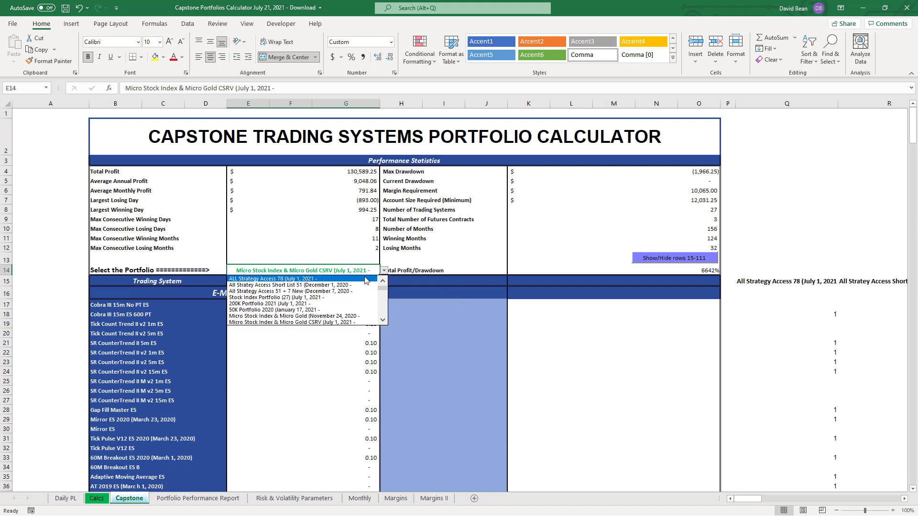
{"action": "left_click", "coordinate": [287, 304]}
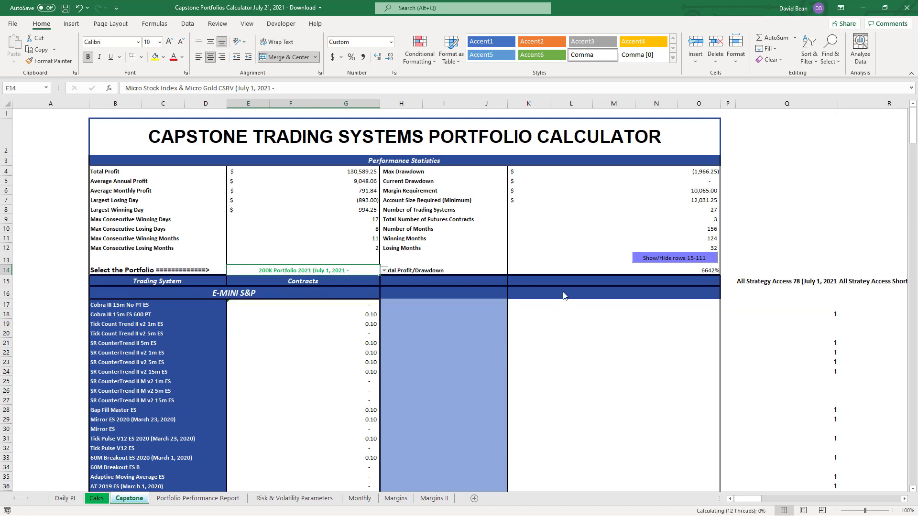
{"action": "left_click", "coordinate": [657, 260]}
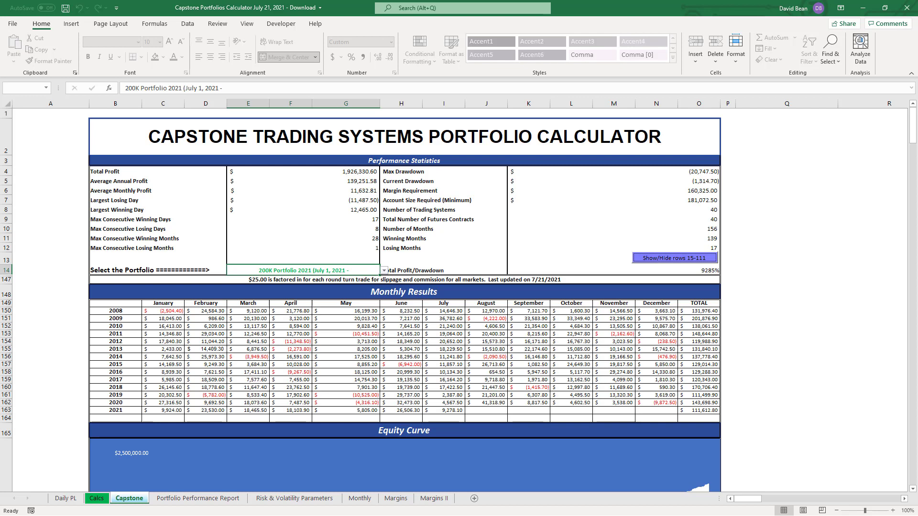
- Switch to the browser and reload the Portfolio Calculator download page to check its update date, returning to Excel when done
{"action": "left_click_drag", "start_coordinate": [1, 34], "coordinate": [373, 26]}
{"action": "double_click", "coordinate": [373, 26]}
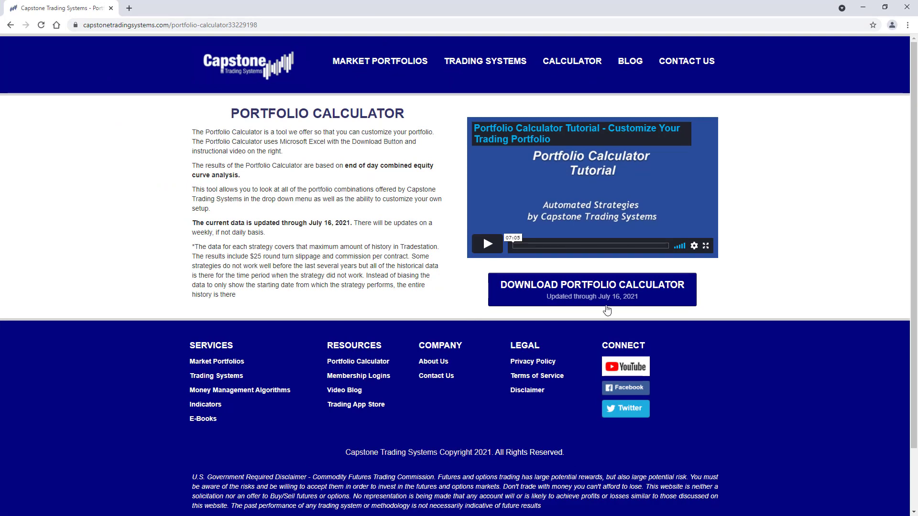
{"action": "right_click", "coordinate": [802, 175]}
{"action": "left_click", "coordinate": [807, 197]}
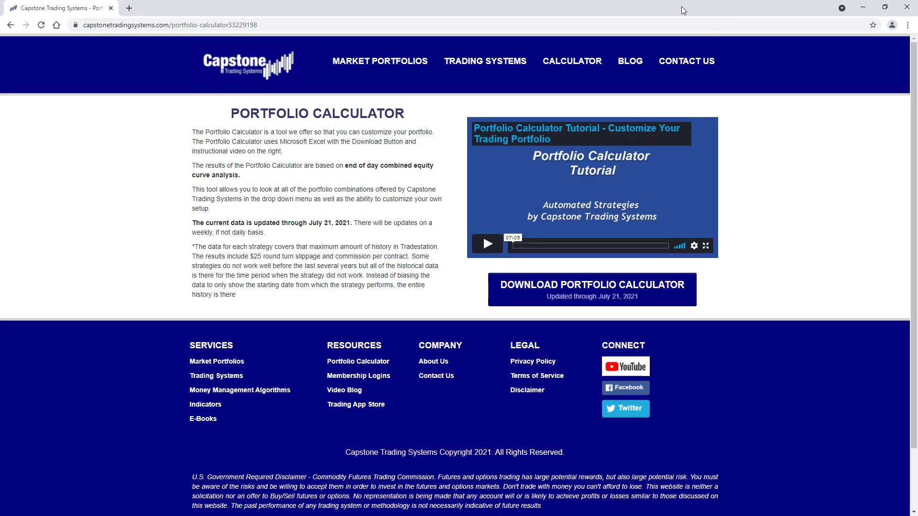
{"action": "left_click_drag", "start_coordinate": [683, 11], "coordinate": [598, 515]}
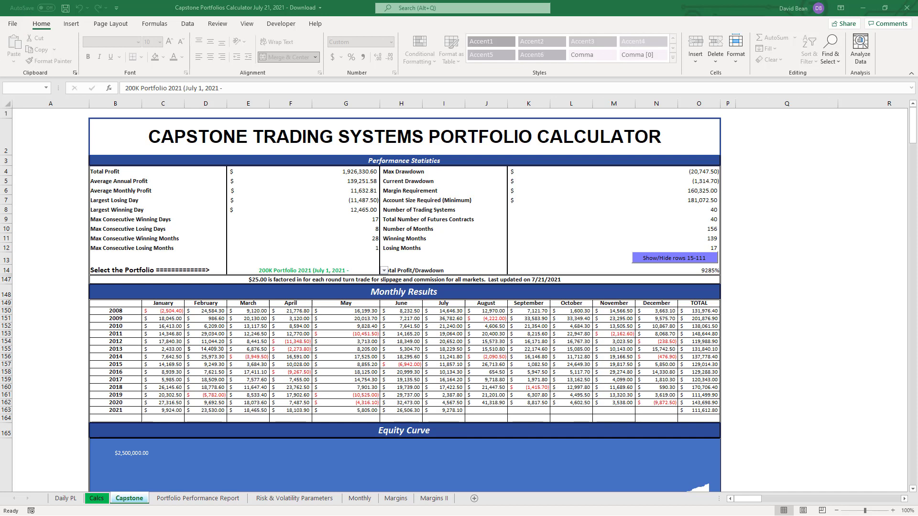
- Save a copy of the workbook as "Capstone Portfolios Calculator July 21, 2021 - Download Scatch 2" in the CP Data folder
{"action": "key", "text": "alt+f"}
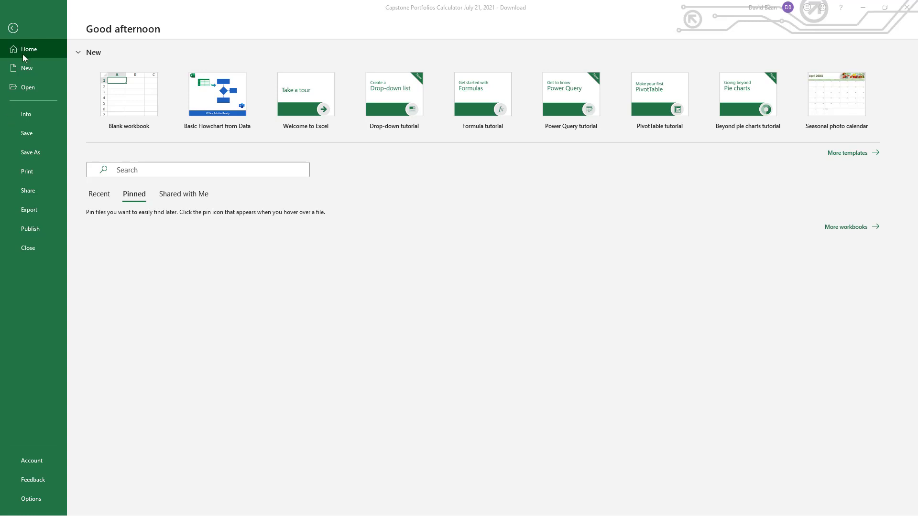
{"action": "left_click", "coordinate": [29, 152]}
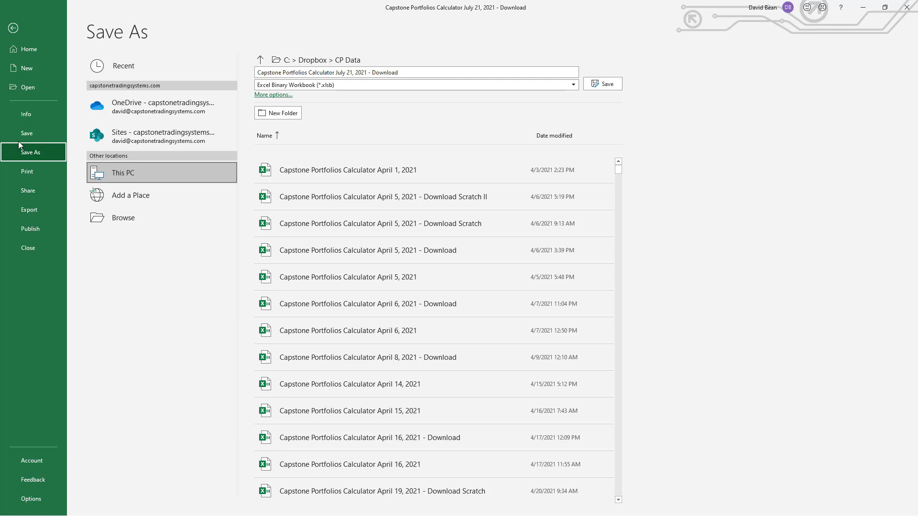
{"action": "left_click", "coordinate": [401, 71]}
{"action": "left_click", "coordinate": [404, 73]}
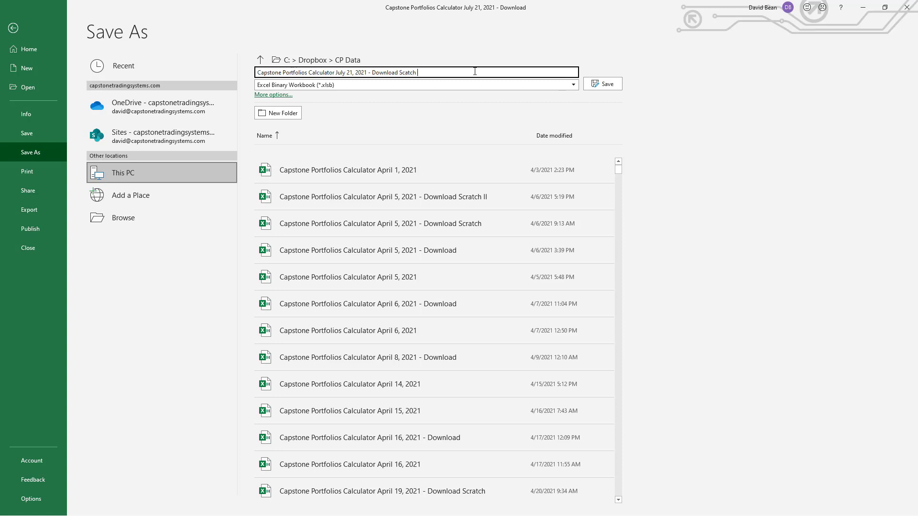
{"action": "key", "text": "Return"}
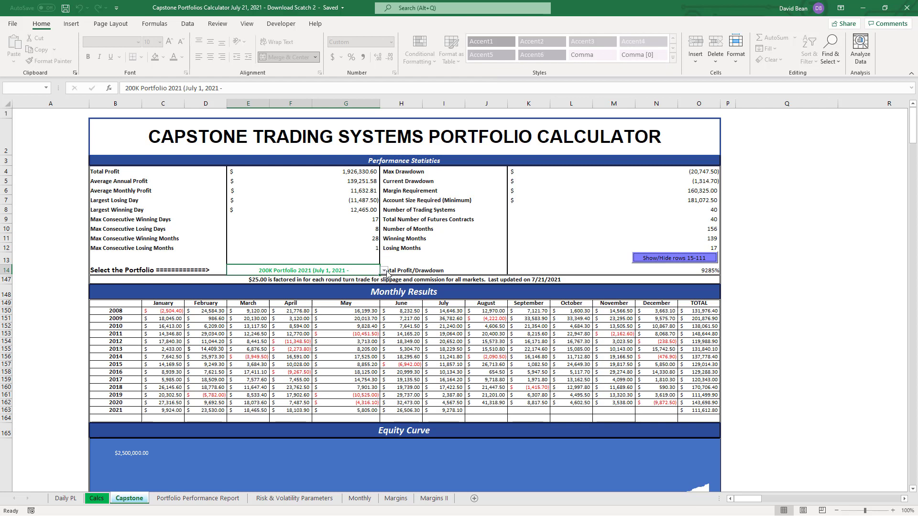
- Show the hidden trading system rows and clear the portfolio selection in cell E14
{"action": "left_click", "coordinate": [657, 260]}
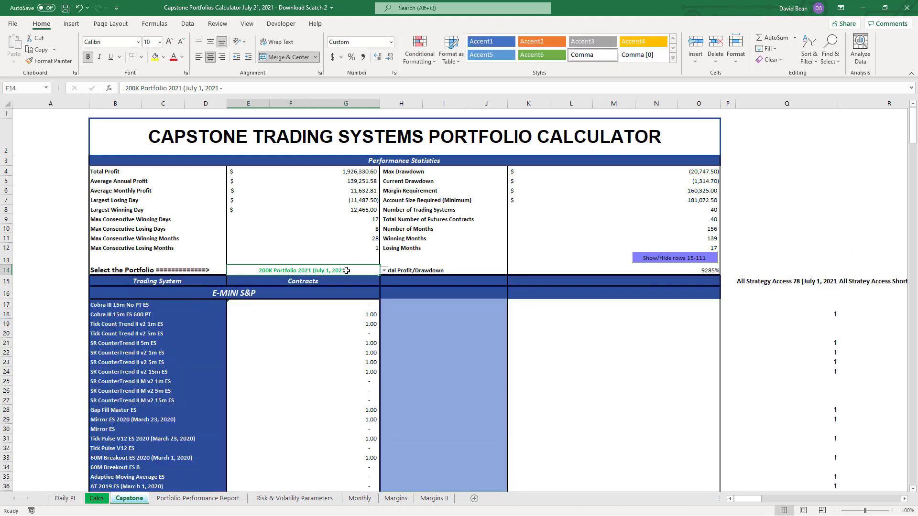
{"action": "key", "text": "Delete"}
{"action": "left_click", "coordinate": [311, 307]}
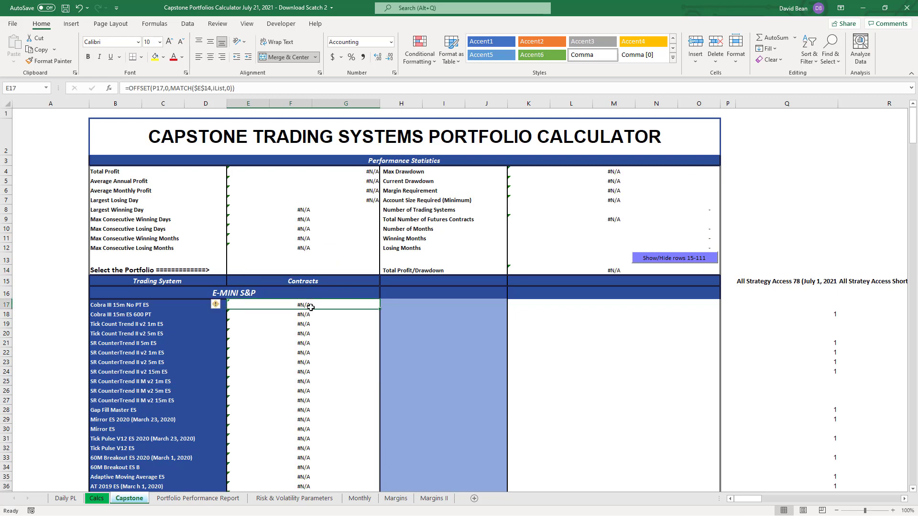
- Clear the contract formulas of all Soybeans, RBOB and Natural Gas trading systems in rows 135 to 144
{"action": "scroll", "coordinate": [311, 307], "scroll_direction": "down", "scroll_amount": 2}
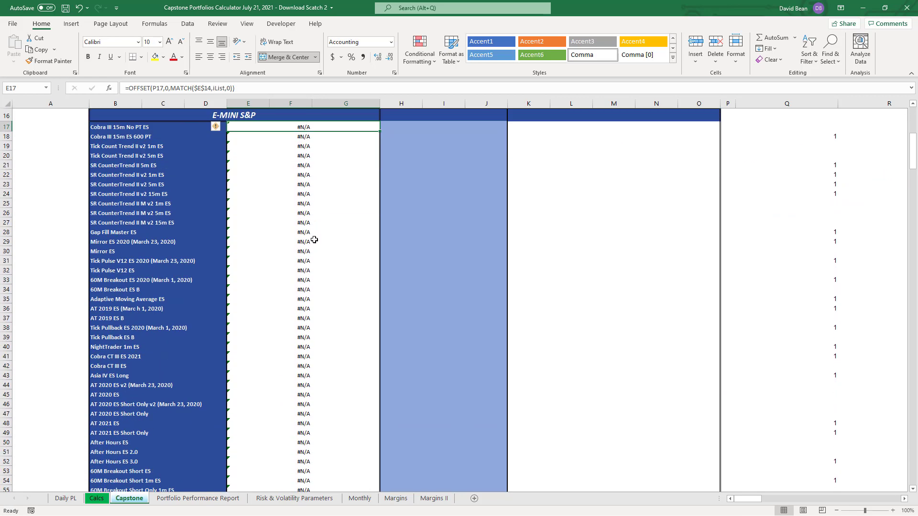
{"action": "scroll", "coordinate": [315, 239], "scroll_direction": "down", "scroll_amount": 6}
{"action": "scroll", "coordinate": [314, 239], "scroll_direction": "up", "scroll_amount": 6}
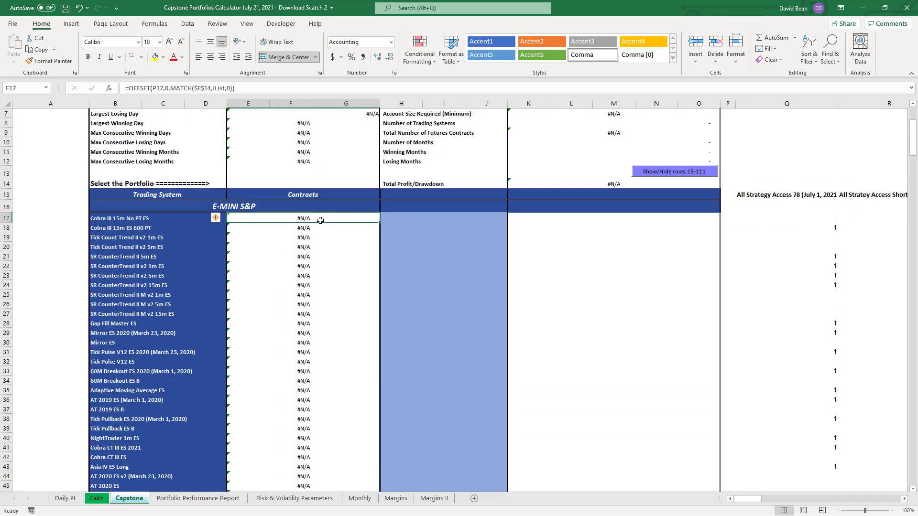
{"action": "scroll", "coordinate": [320, 221], "scroll_direction": "down", "scroll_amount": 12}
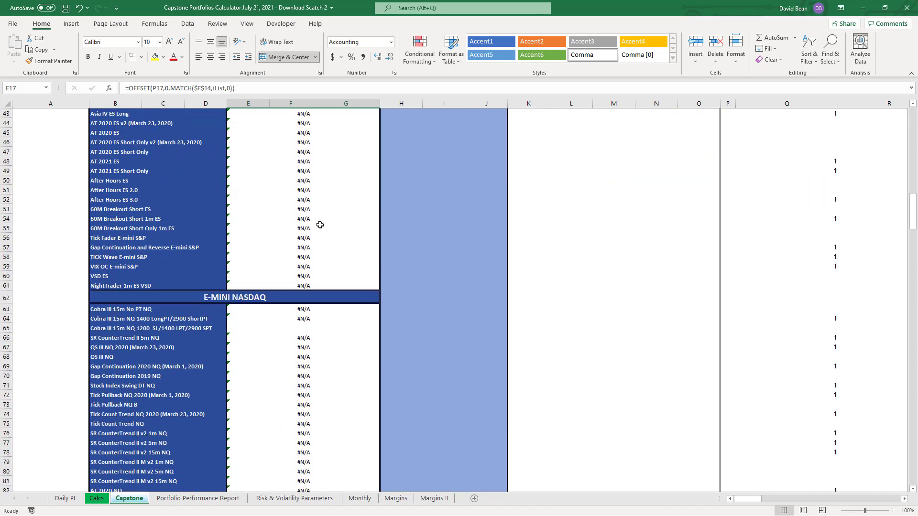
{"action": "scroll", "coordinate": [320, 224], "scroll_direction": "down", "scroll_amount": 4}
{"action": "scroll", "coordinate": [320, 226], "scroll_direction": "down", "scroll_amount": 20}
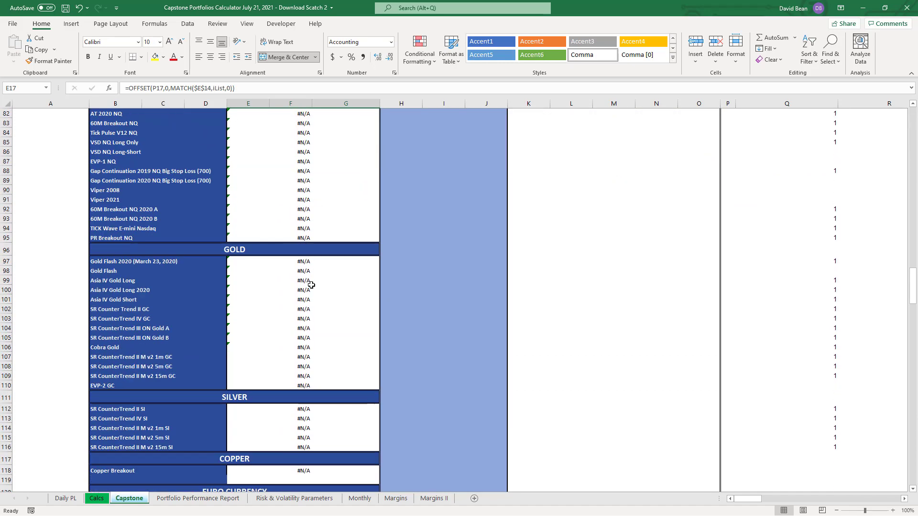
{"action": "scroll", "coordinate": [311, 286], "scroll_direction": "down", "scroll_amount": 3}
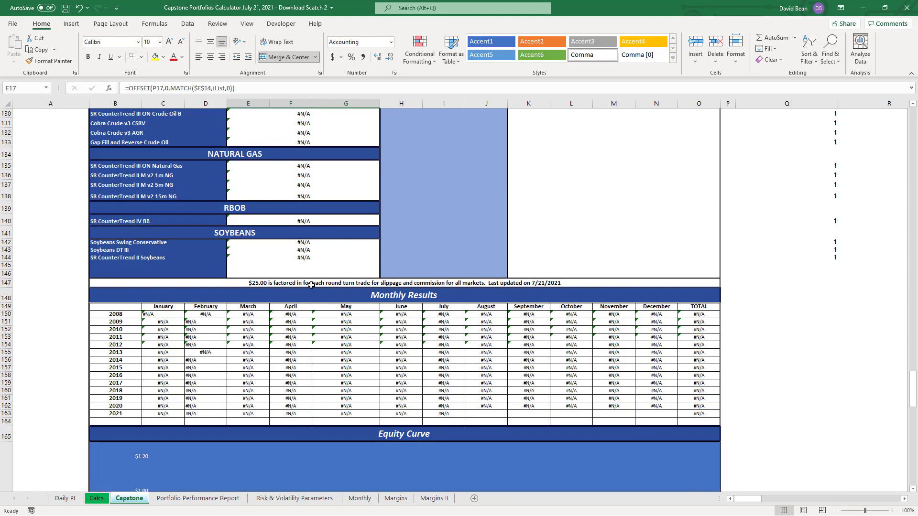
{"action": "left_click", "coordinate": [310, 260], "text": "shift"}
{"action": "left_click_drag", "start_coordinate": [310, 260], "coordinate": [308, 244]}
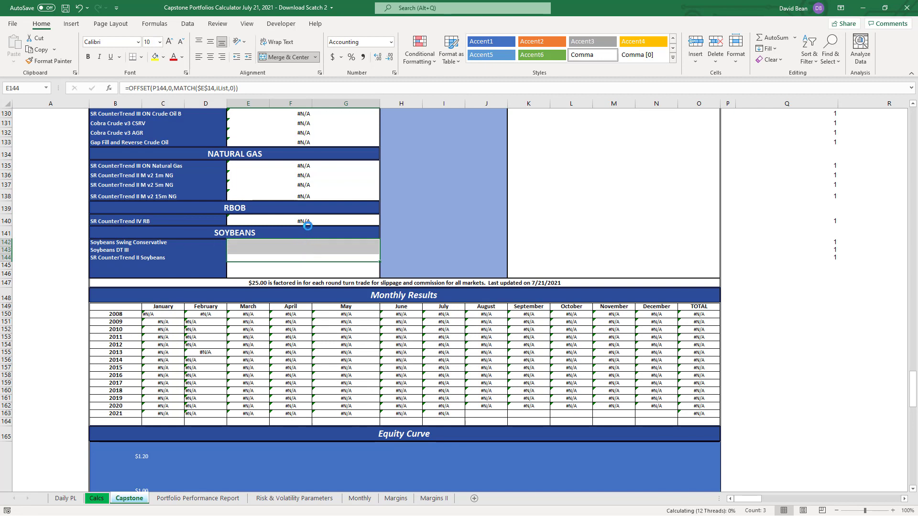
{"action": "left_click", "coordinate": [308, 221]}
{"action": "left_click_drag", "start_coordinate": [310, 197], "coordinate": [310, 164]}
- Clear the contract formulas of the Crude Oil trading systems in rows 124 to 133
{"action": "left_click", "coordinate": [305, 143]}
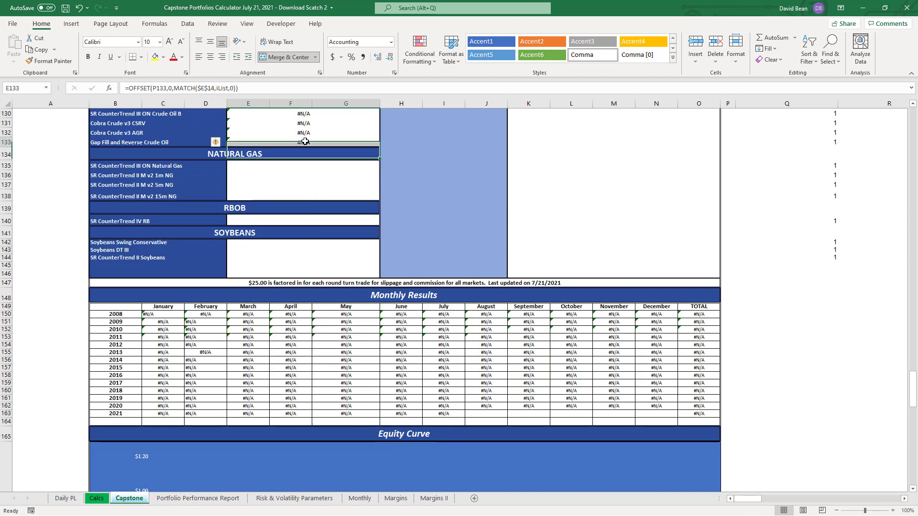
{"action": "scroll", "coordinate": [305, 141], "scroll_direction": "up", "scroll_amount": 7}
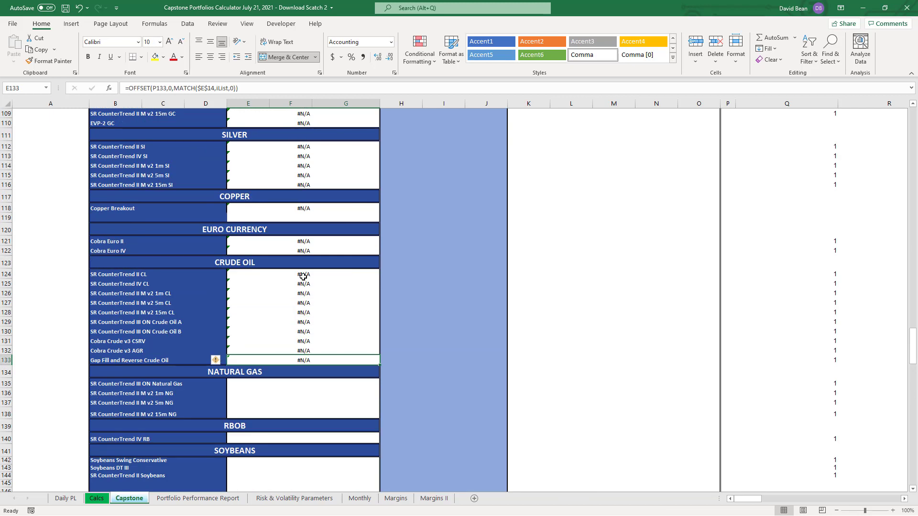
{"action": "left_click_drag", "start_coordinate": [307, 360], "coordinate": [310, 277]}
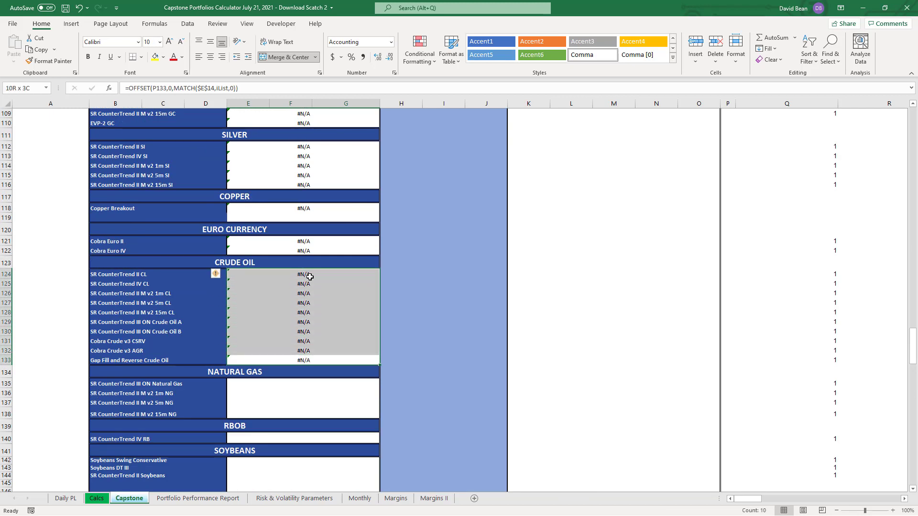
{"action": "key", "text": "Delete"}
- Clear the contract formulas of the two Euro Currency systems and the Copper Breakout system
{"action": "left_click", "coordinate": [308, 252]}
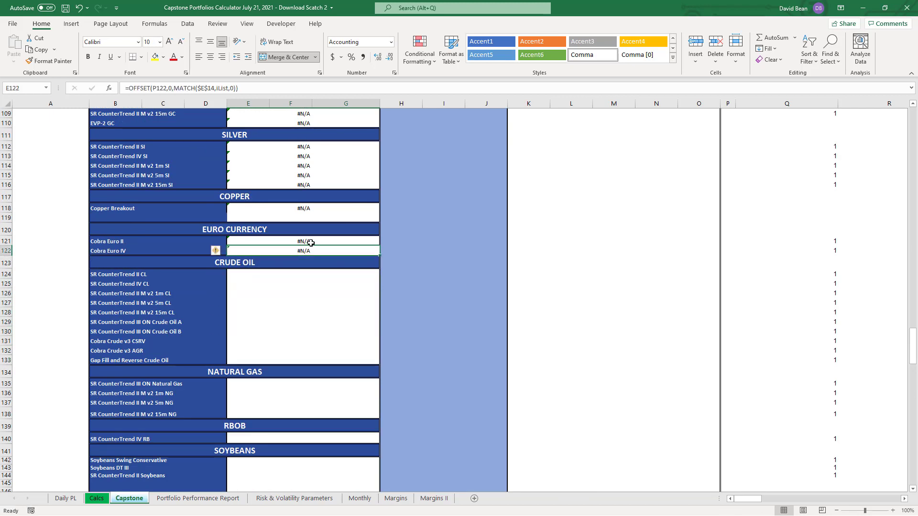
{"action": "left_click", "coordinate": [311, 243], "text": "shift"}
{"action": "key", "text": "Delete"}
{"action": "left_click", "coordinate": [308, 207]}
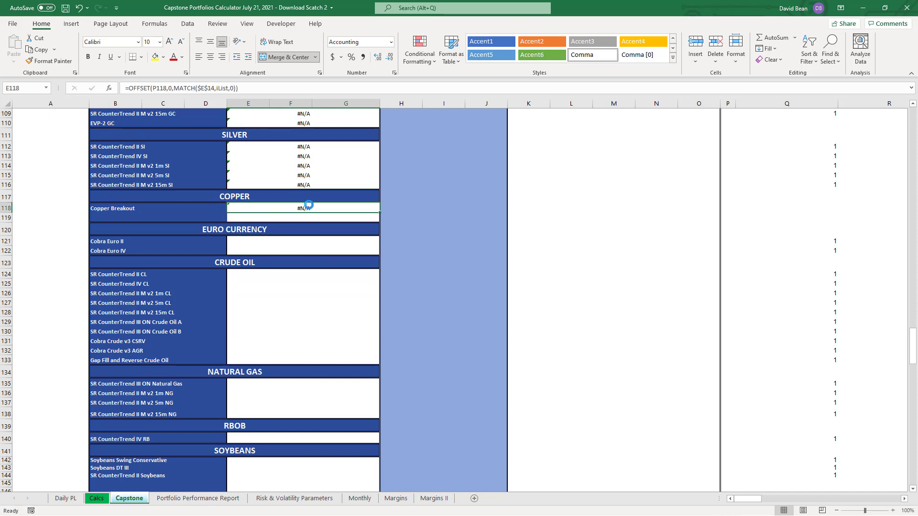
{"action": "key", "text": "Delete"}
- Clear the contract formulas of the Silver systems in rows 112 to 116 and the Gold systems in rows 97 to 110
{"action": "left_click_drag", "start_coordinate": [308, 185], "coordinate": [317, 148]}
{"action": "key", "text": "Delete"}
{"action": "scroll", "coordinate": [312, 202], "scroll_direction": "up", "scroll_amount": 3}
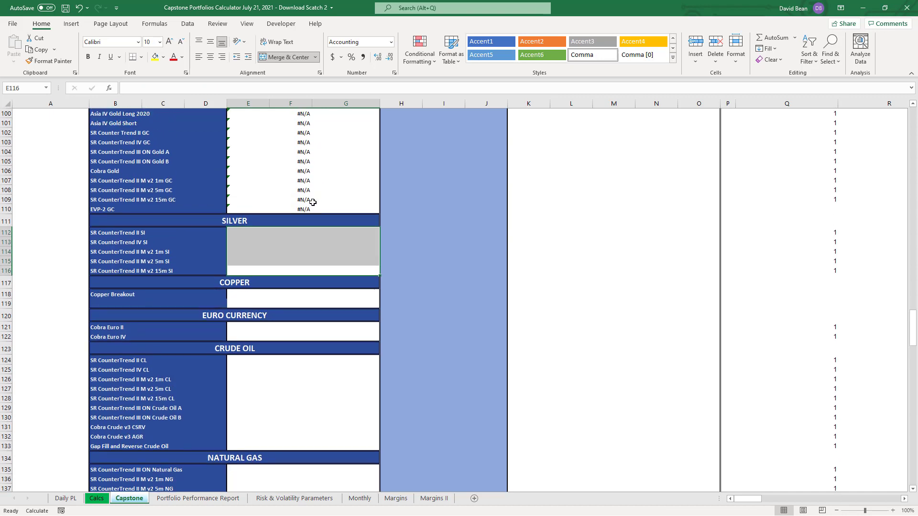
{"action": "left_click_drag", "start_coordinate": [305, 209], "coordinate": [311, 165]}
{"action": "key", "text": "Delete"}
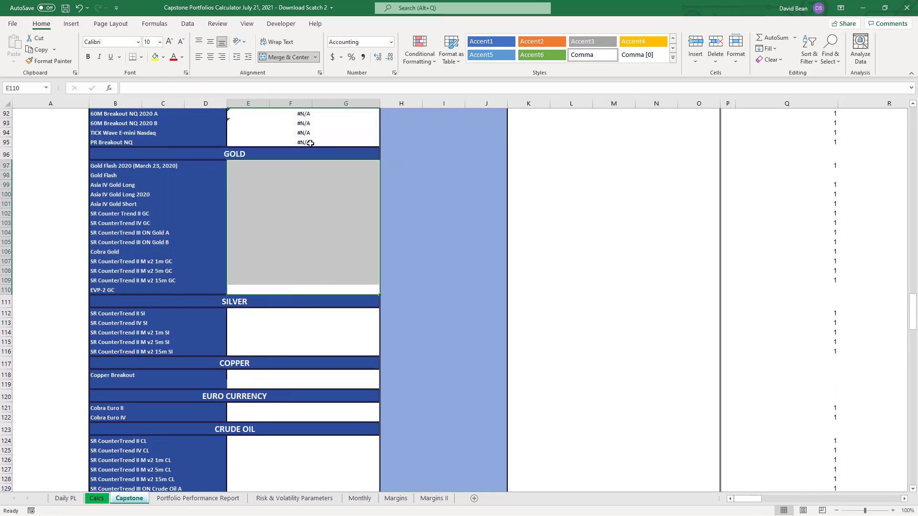
- Clear the contract formulas of the E-mini Nasdaq trading systems in rows 63 to 95
{"action": "left_click", "coordinate": [311, 144]}
{"action": "scroll", "coordinate": [313, 144], "scroll_direction": "up", "scroll_amount": 8}
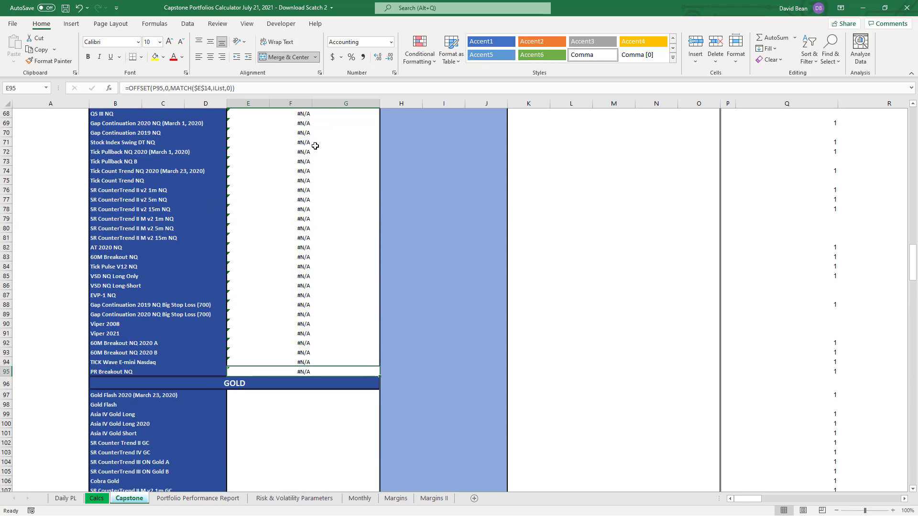
{"action": "scroll", "coordinate": [315, 146], "scroll_direction": "up", "scroll_amount": 3}
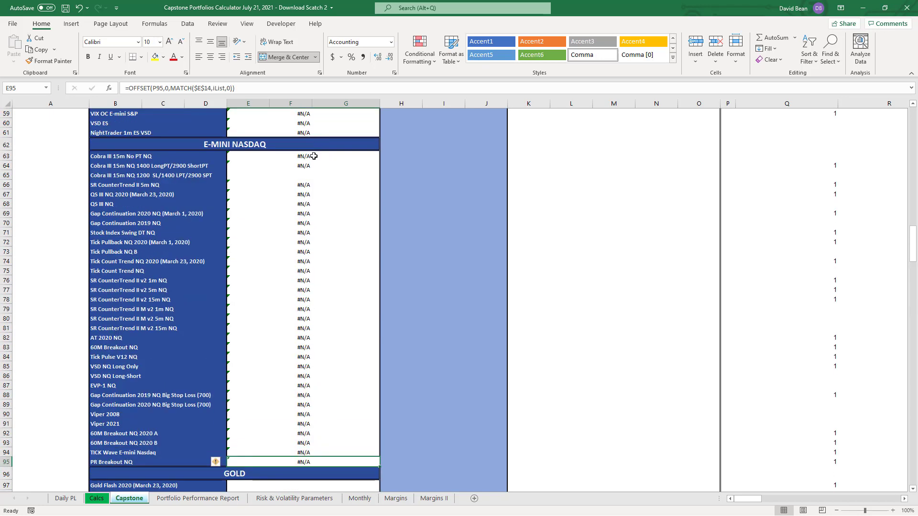
{"action": "left_click", "coordinate": [313, 157], "text": "shift"}
{"action": "key", "text": "Delete"}
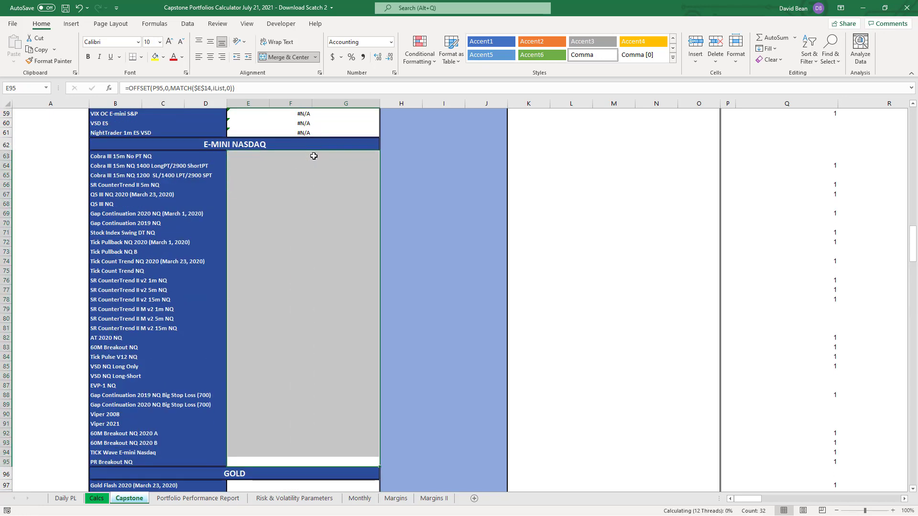
- Clear the contract formulas of the E-mini S&P trading systems in rows 17 to 61
{"action": "left_click", "coordinate": [308, 132]}
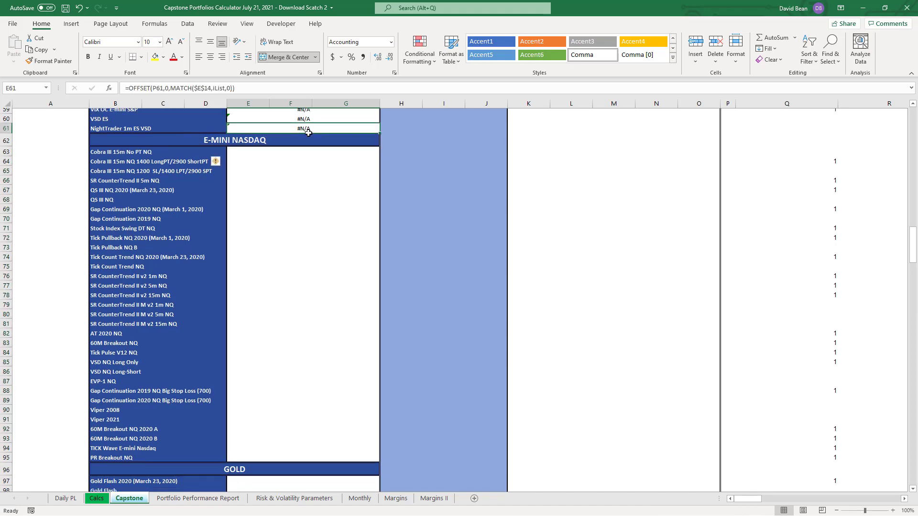
{"action": "scroll", "coordinate": [316, 136], "scroll_direction": "up", "scroll_amount": 13}
{"action": "scroll", "coordinate": [320, 138], "scroll_direction": "up", "scroll_amount": 3}
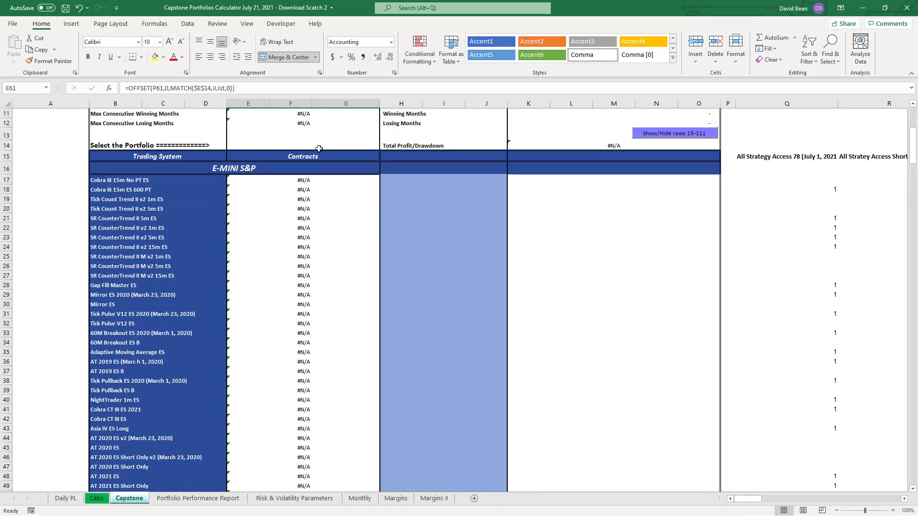
{"action": "left_click", "coordinate": [324, 183], "text": "shift"}
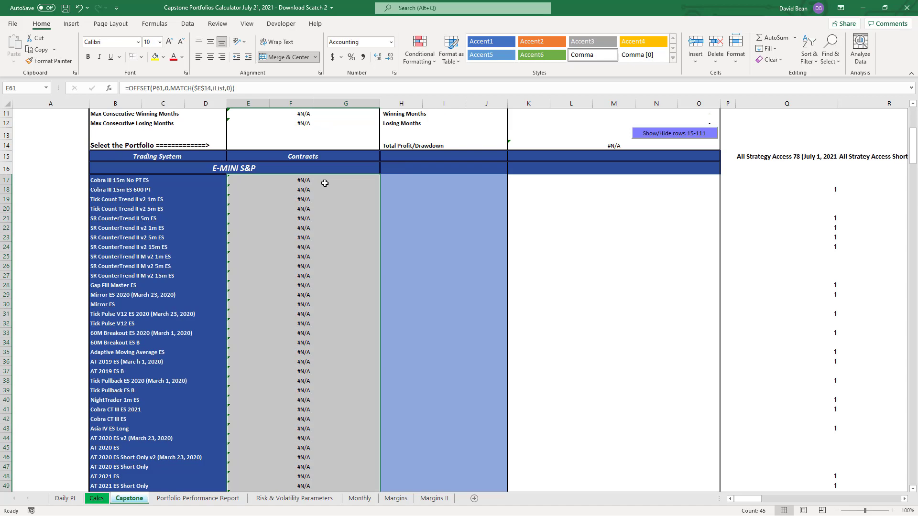
{"action": "key", "text": "Delete"}
{"action": "scroll", "coordinate": [325, 183], "scroll_direction": "down", "scroll_amount": 10}
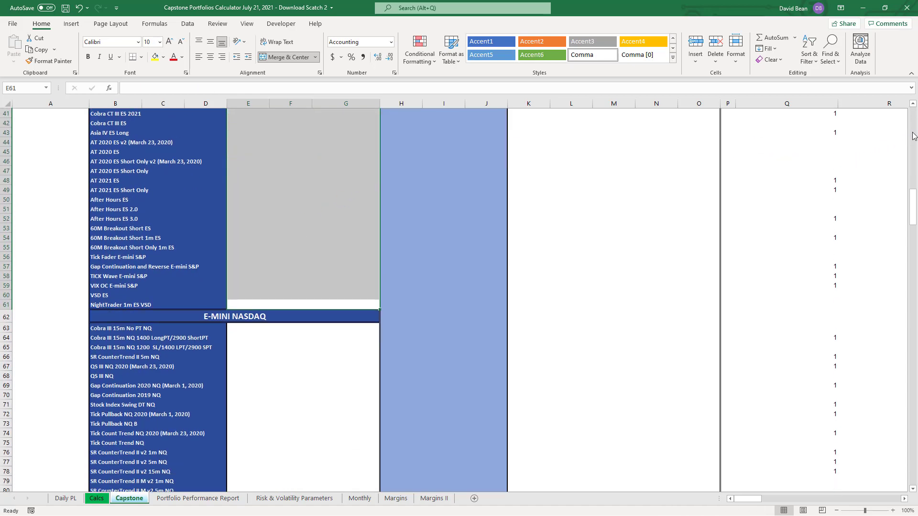
{"action": "scroll", "coordinate": [914, 135], "scroll_direction": "up", "scroll_amount": 13}
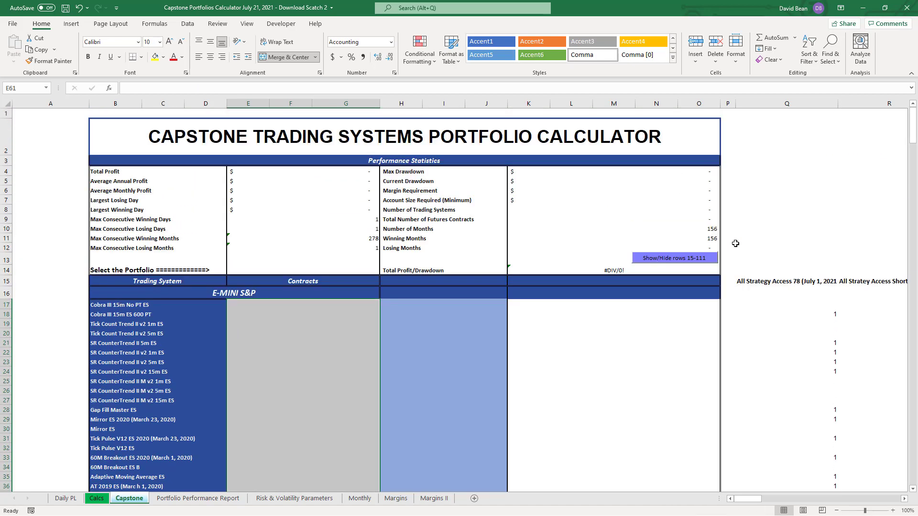
- Set the Cobra III 15m ES 600 PT system to 1 contract and check the portfolio's max drawdown
{"action": "left_click", "coordinate": [268, 315]}
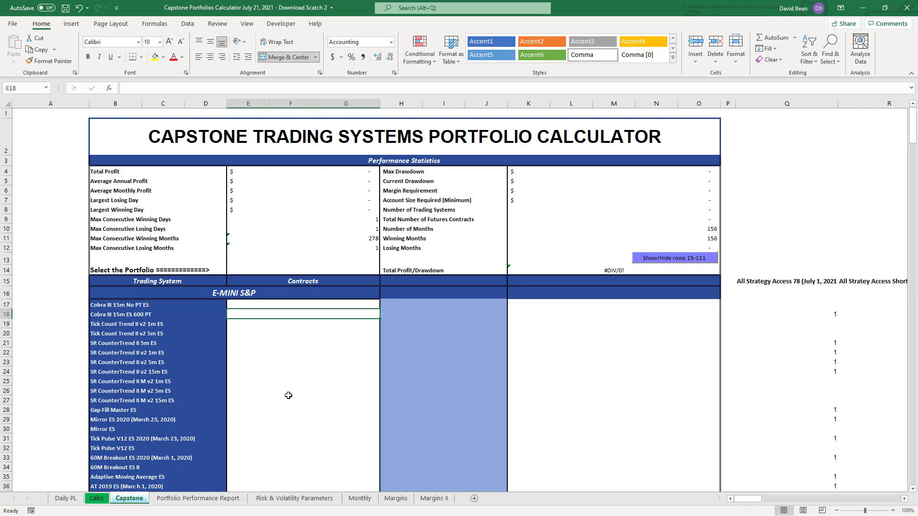
{"action": "type", "text": "1"}
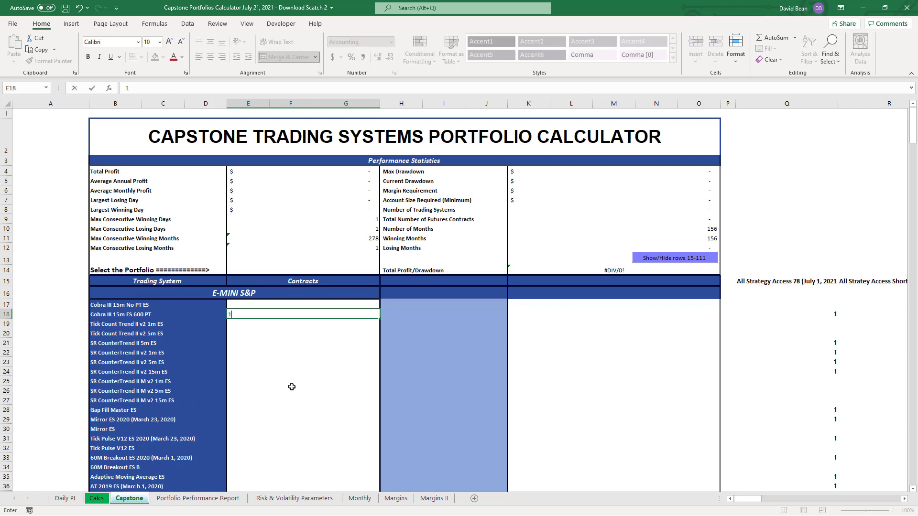
{"action": "left_click", "coordinate": [292, 384]}
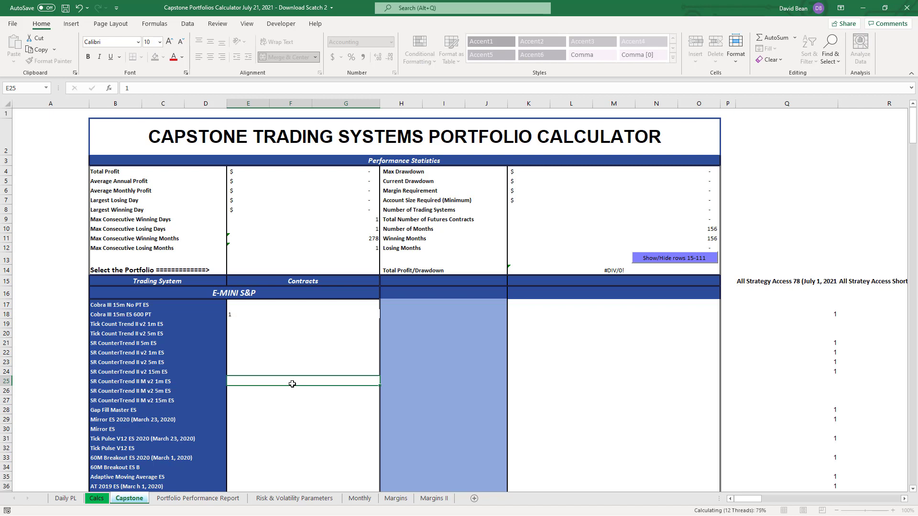
{"action": "left_click", "coordinate": [705, 173]}
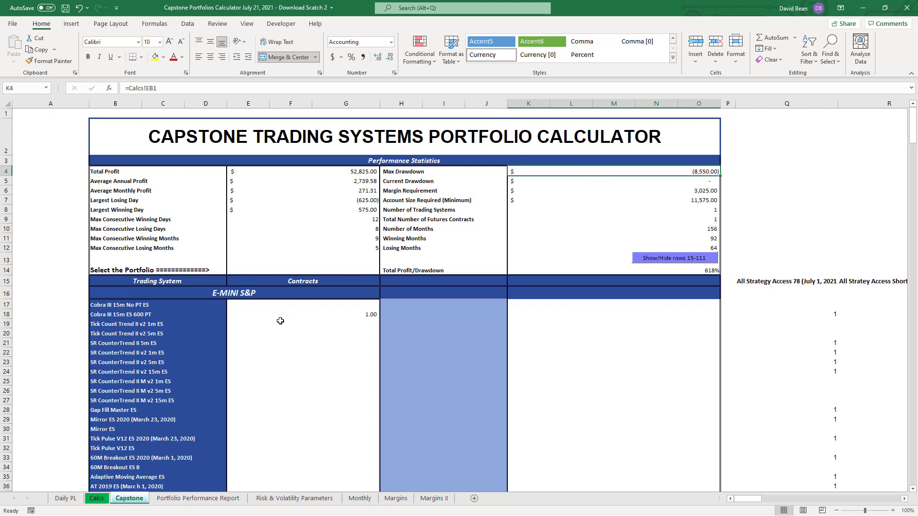
- Clear the contract count of the Cobra III 15m ES 600 PT system
{"action": "left_click", "coordinate": [257, 342]}
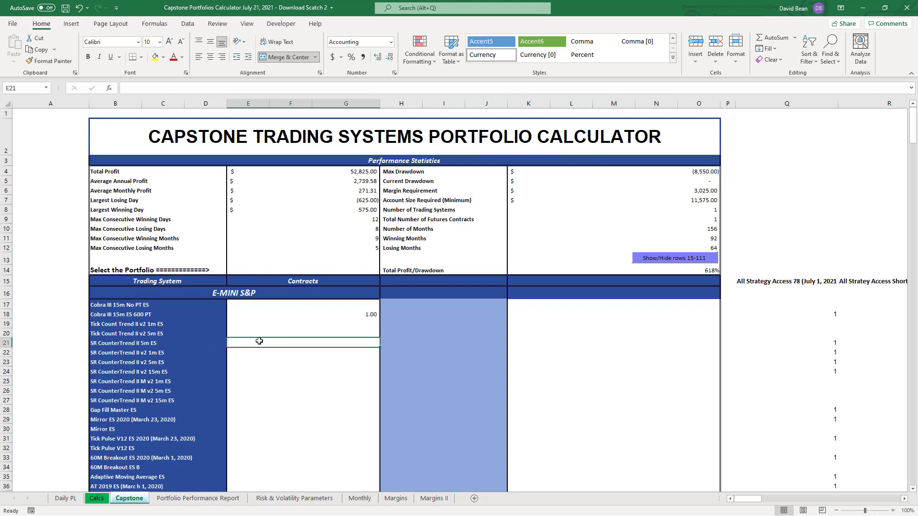
{"action": "double_click", "coordinate": [361, 314]}
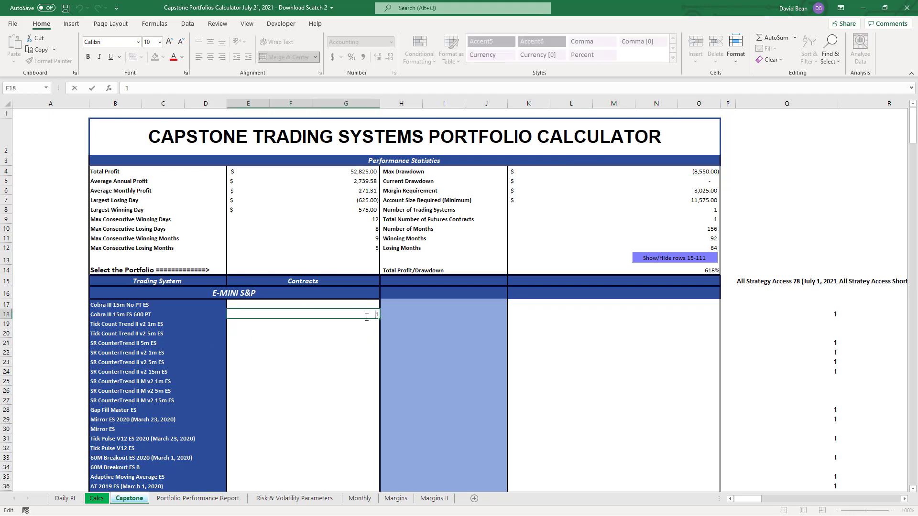
{"action": "left_click", "coordinate": [352, 340]}
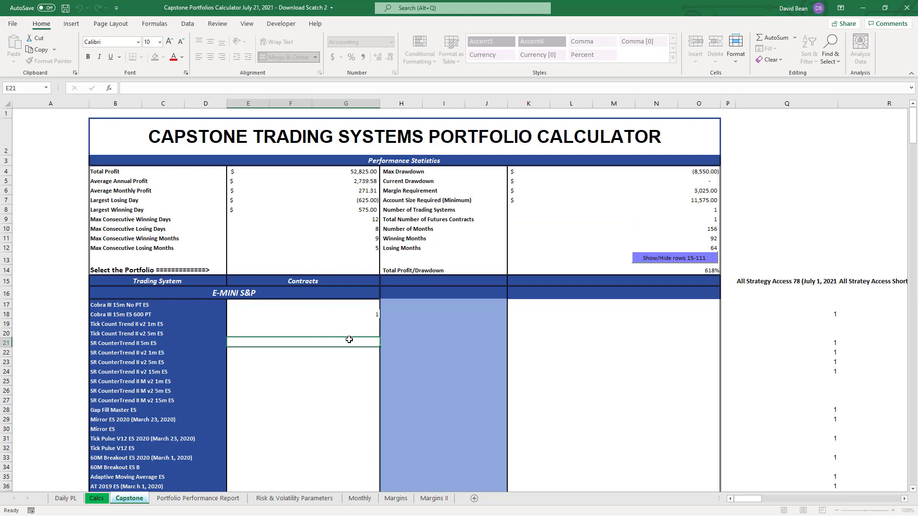
{"action": "left_click", "coordinate": [368, 314]}
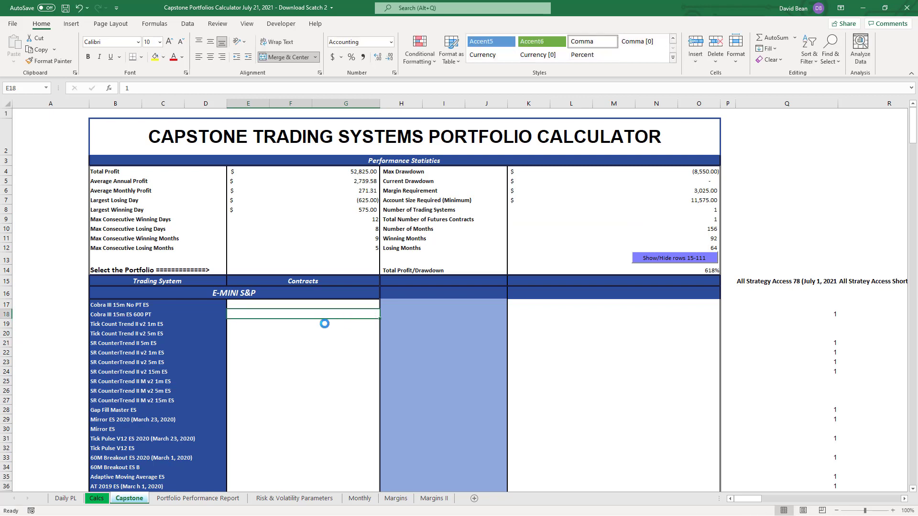
- Set the SR CounterTrend II 5m ES system to 1 contract and check the max and current drawdown
{"action": "left_click", "coordinate": [258, 343]}
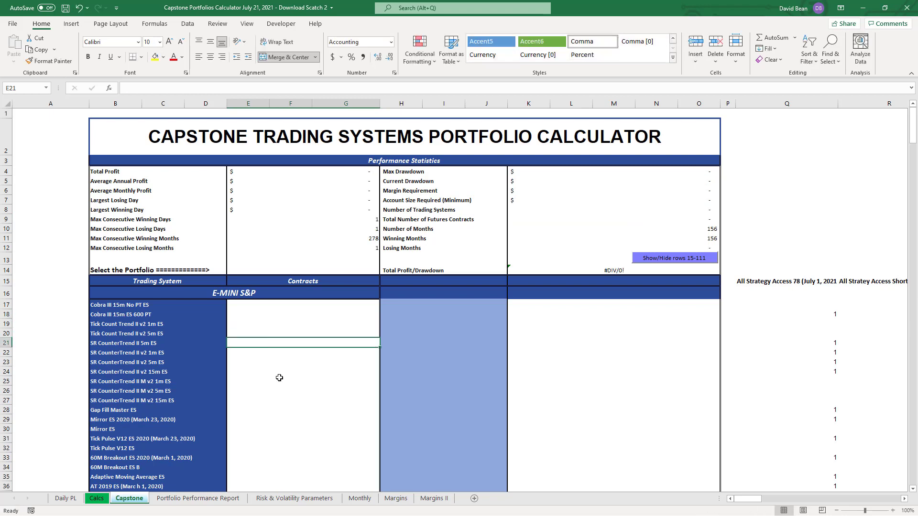
{"action": "type", "text": "1"}
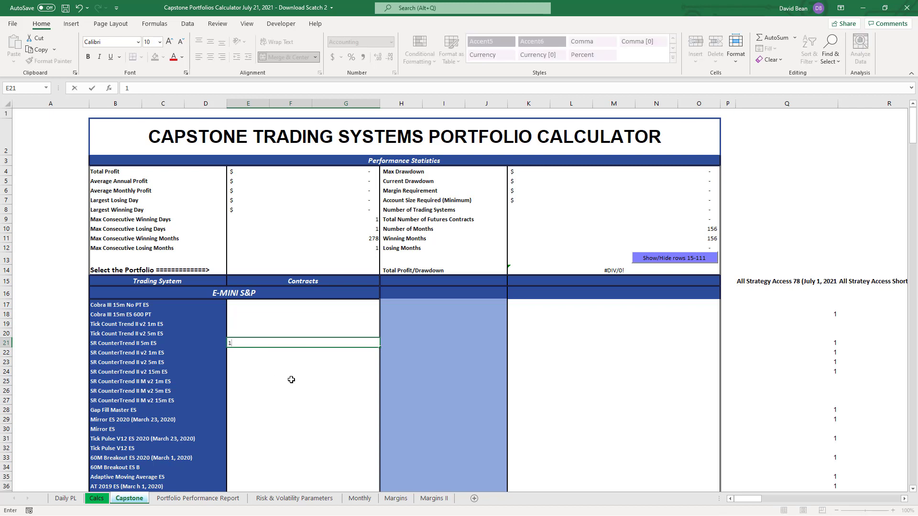
{"action": "key", "text": "Return"}
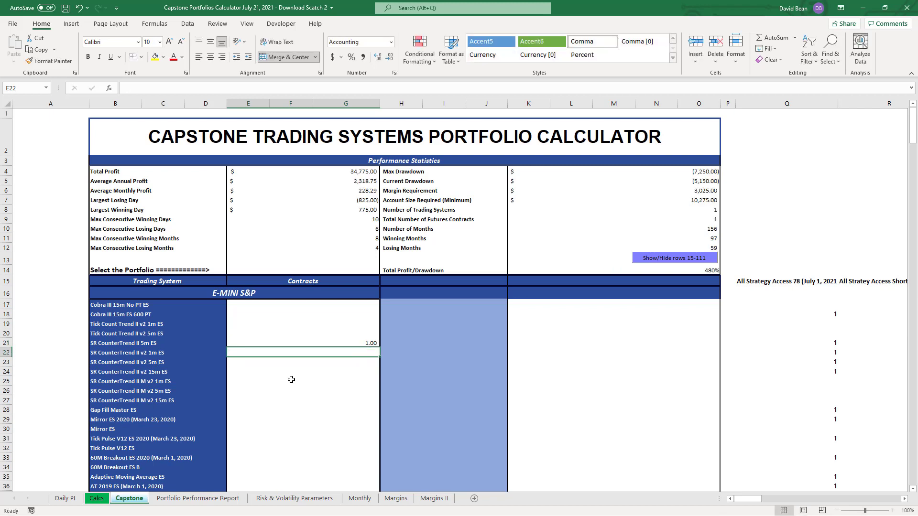
{"action": "left_click", "coordinate": [710, 173]}
{"action": "left_click", "coordinate": [712, 182]}
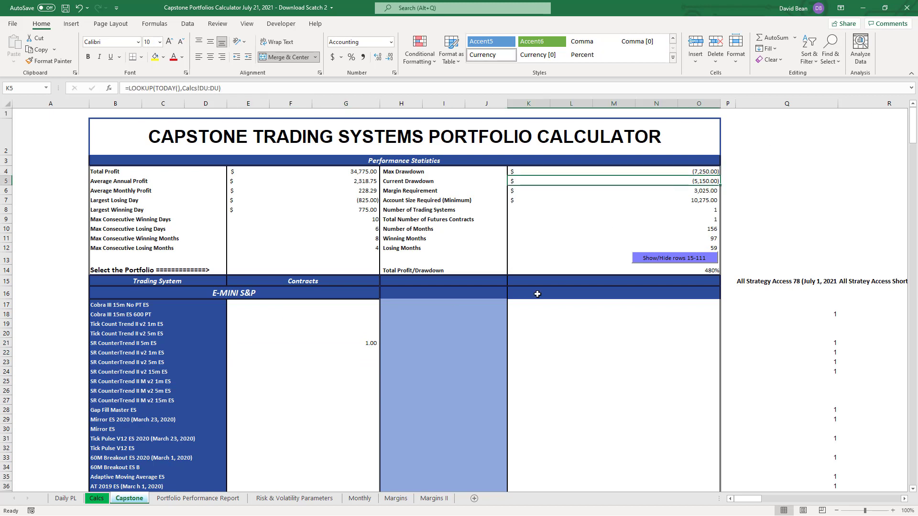
- Add 1 contract of Cobra III 15m ES 600 PT alongside SR CounterTrend II 5m ES and check the combined max drawdown
{"action": "left_click", "coordinate": [299, 312]}
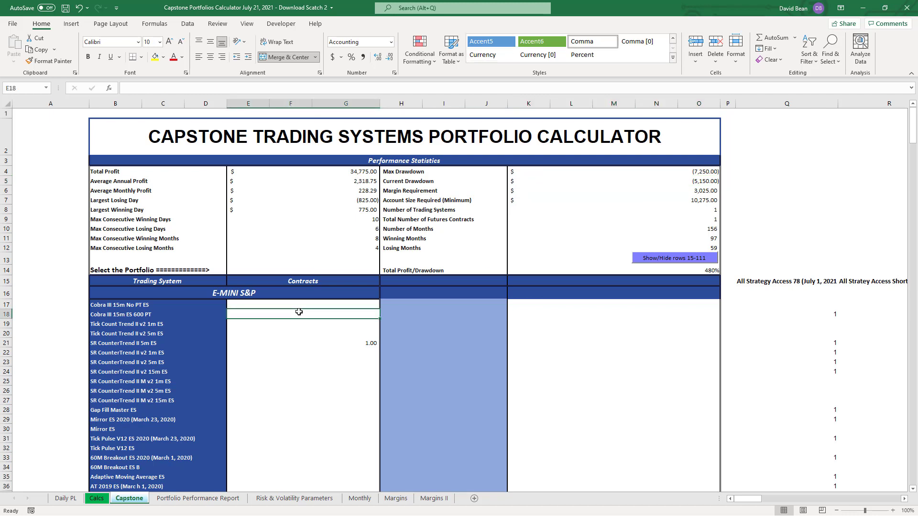
{"action": "left_click", "coordinate": [342, 342]}
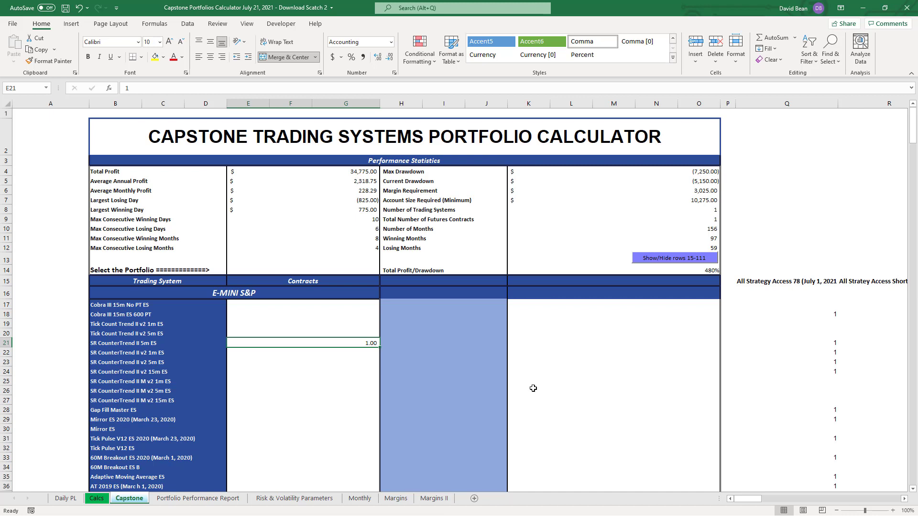
{"action": "left_click", "coordinate": [275, 311]}
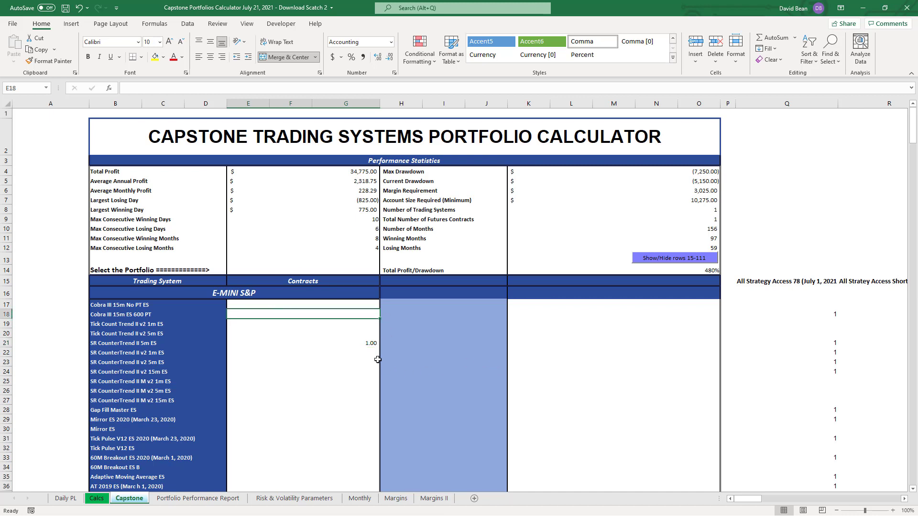
{"action": "type", "text": "1"}
{"action": "left_click", "coordinate": [354, 392]}
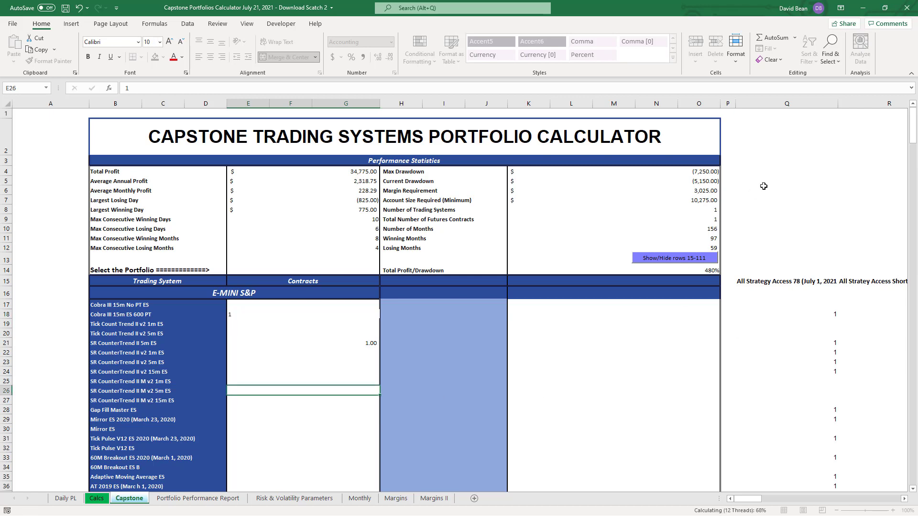
{"action": "left_click", "coordinate": [707, 173]}
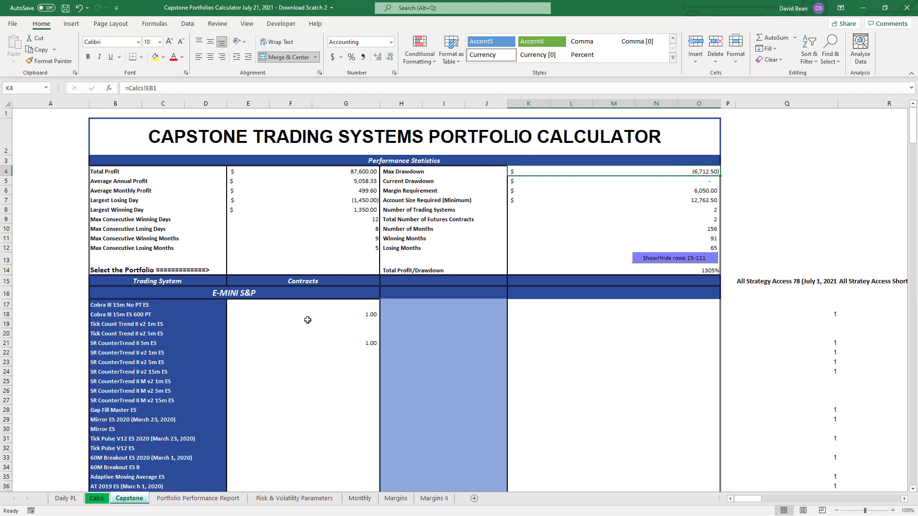
- Hide the trading system rows and check the 2021 and 2017 totals in the Monthly Results table
{"action": "left_click", "coordinate": [660, 261]}
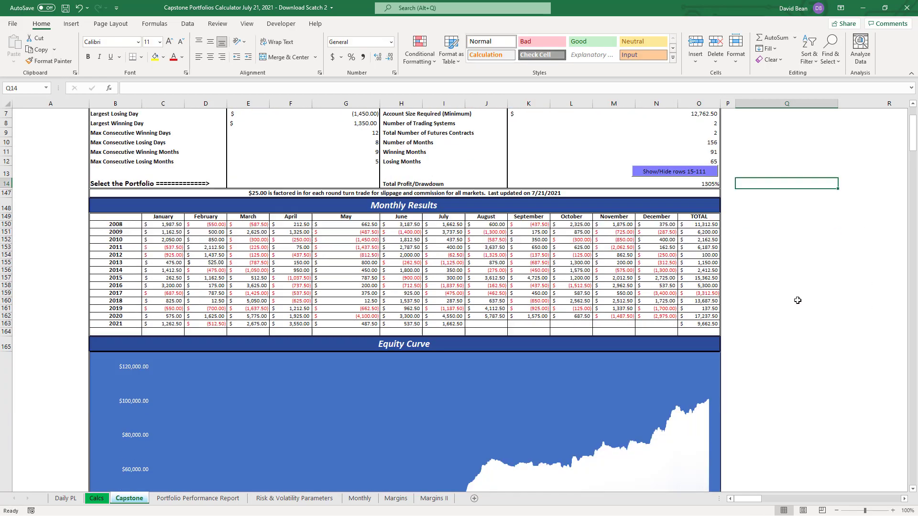
{"action": "scroll", "coordinate": [798, 297], "scroll_direction": "down", "scroll_amount": 2}
{"action": "left_click", "coordinate": [705, 326]}
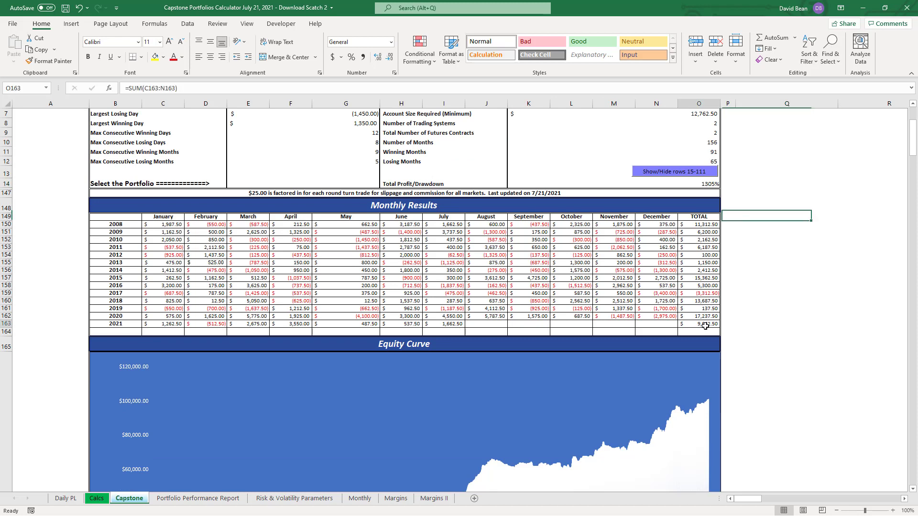
{"action": "left_click", "coordinate": [702, 293]}
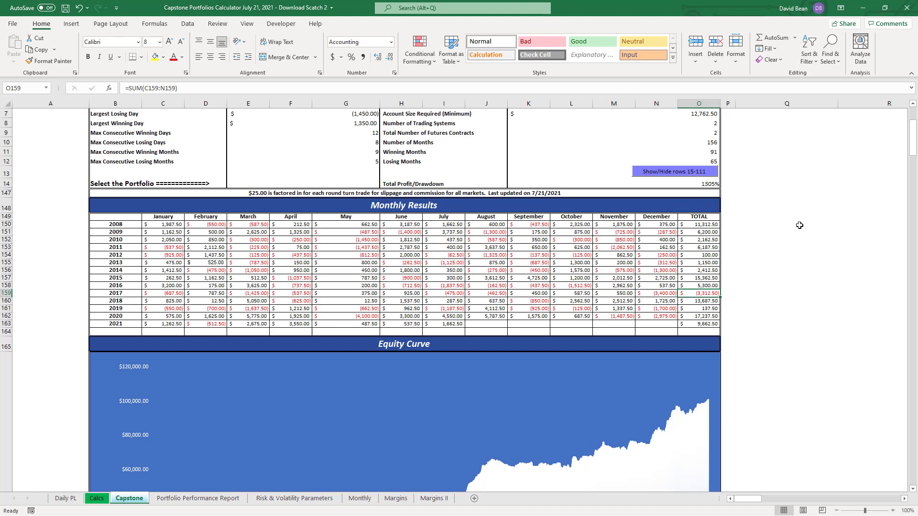
- Examine the two-system portfolio's equity curve and drawdown curve, and review its performance statistics and monthly results
{"action": "scroll", "coordinate": [795, 224], "scroll_direction": "down", "scroll_amount": 5}
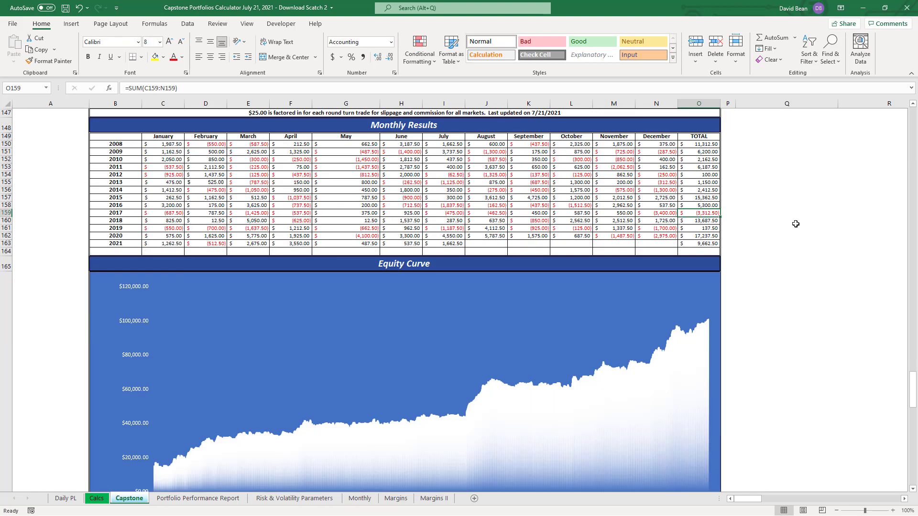
{"action": "scroll", "coordinate": [796, 224], "scroll_direction": "down", "scroll_amount": 5}
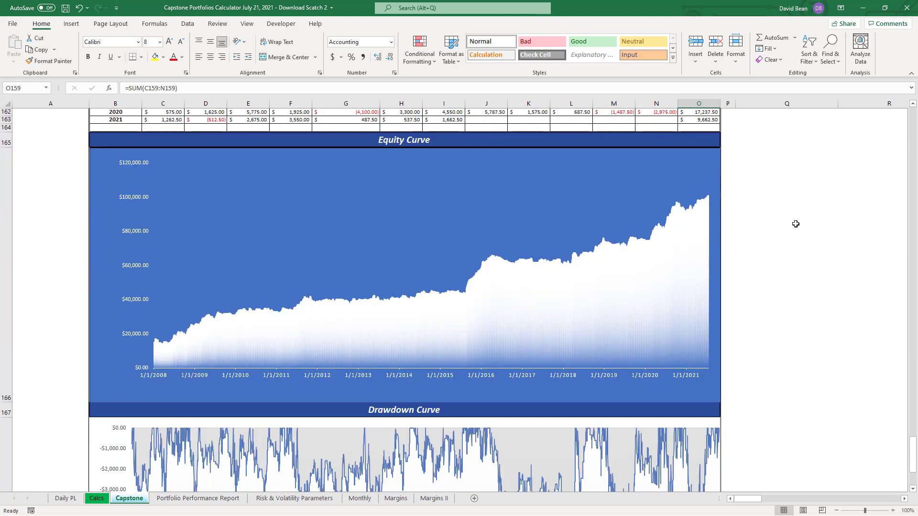
{"action": "scroll", "coordinate": [795, 224], "scroll_direction": "up", "scroll_amount": 2}
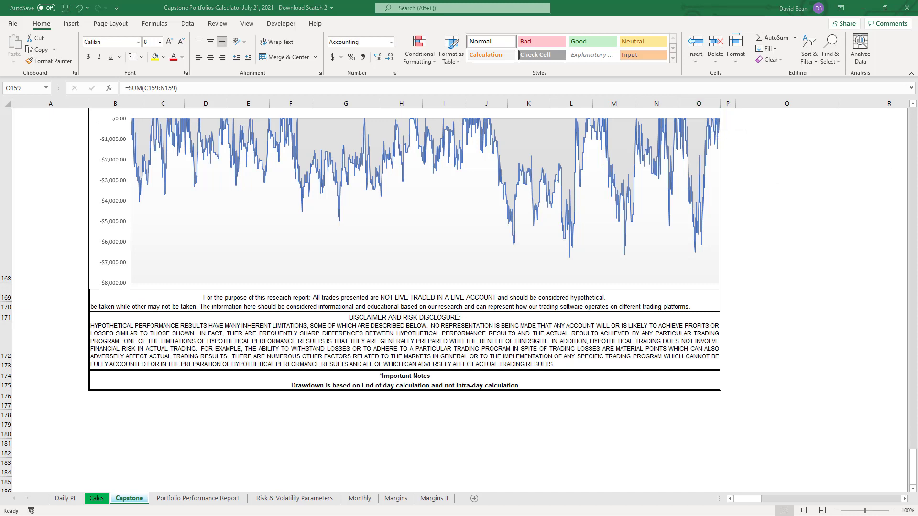
{"action": "mouse_move", "coordinate": [134, 120]}
{"action": "left_mouse_down"}
{"action": "mouse_move", "coordinate": [150, 213]}
{"action": "mouse_move", "coordinate": [188, 229]}
{"action": "mouse_move", "coordinate": [208, 208]}
{"action": "mouse_move", "coordinate": [223, 136]}
{"action": "mouse_move", "coordinate": [240, 117]}
{"action": "mouse_move", "coordinate": [267, 118]}
{"action": "mouse_move", "coordinate": [358, 241]}
{"action": "mouse_move", "coordinate": [394, 241]}
{"action": "mouse_move", "coordinate": [432, 225]}
{"action": "mouse_move", "coordinate": [455, 130]}
{"action": "mouse_move", "coordinate": [498, 212]}
{"action": "mouse_move", "coordinate": [542, 230]}
{"action": "mouse_move", "coordinate": [571, 133]}
{"action": "mouse_move", "coordinate": [674, 182]}
{"action": "mouse_move", "coordinate": [692, 104]}
{"action": "left_mouse_up"}
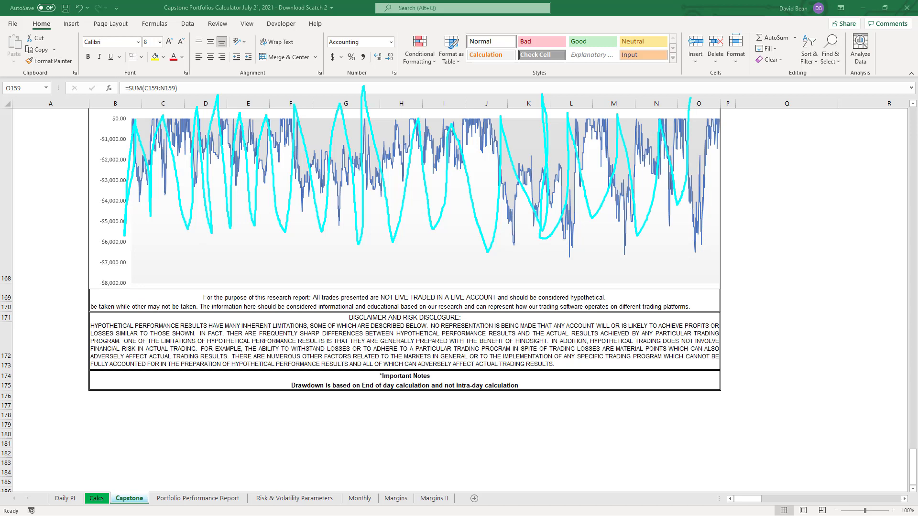
{"action": "key", "text": "Escape"}
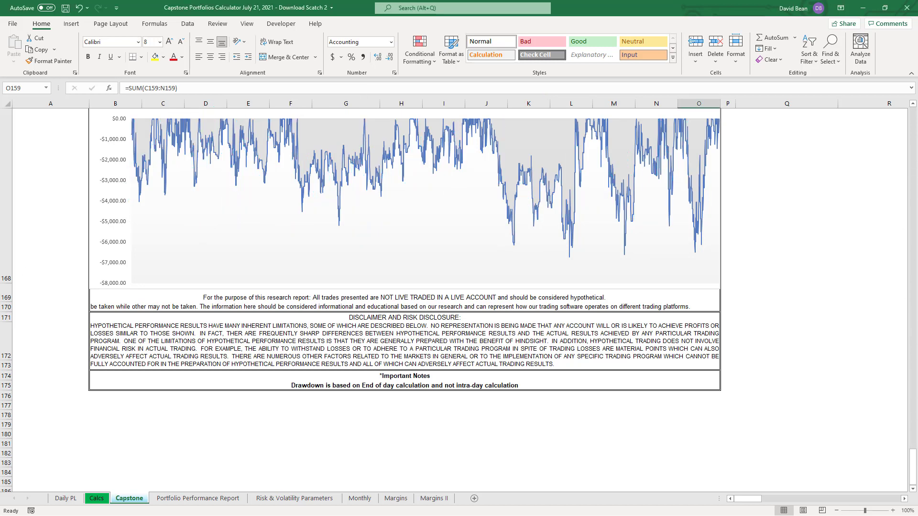
{"action": "left_click", "coordinate": [913, 116]}
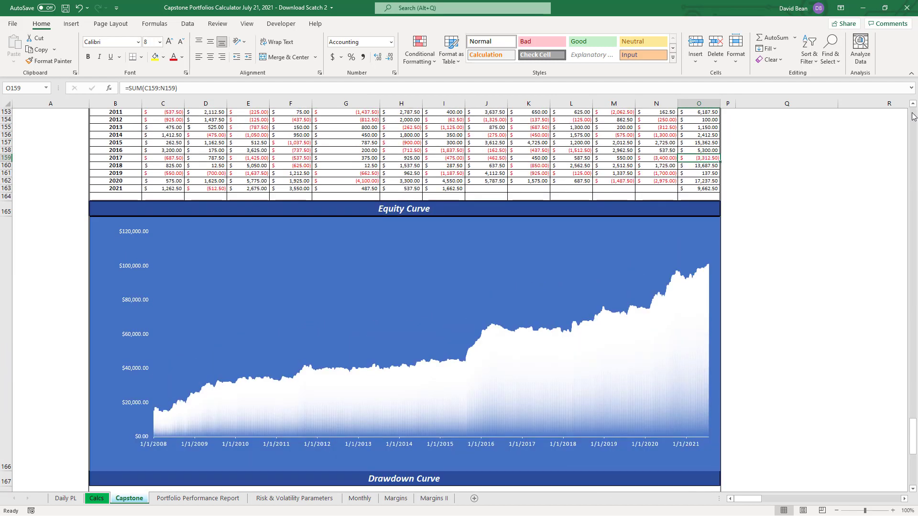
{"action": "left_click", "coordinate": [914, 116]}
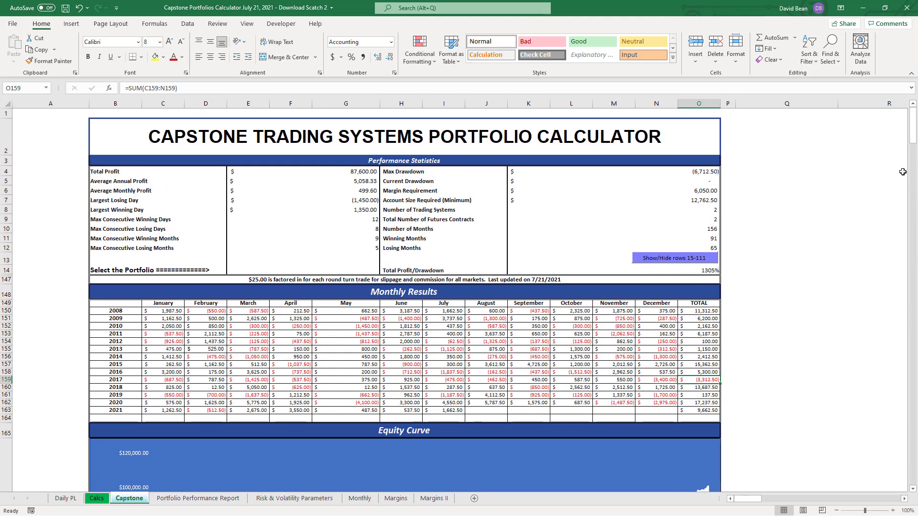
{"action": "scroll", "coordinate": [914, 129], "scroll_direction": "down", "scroll_amount": 2}
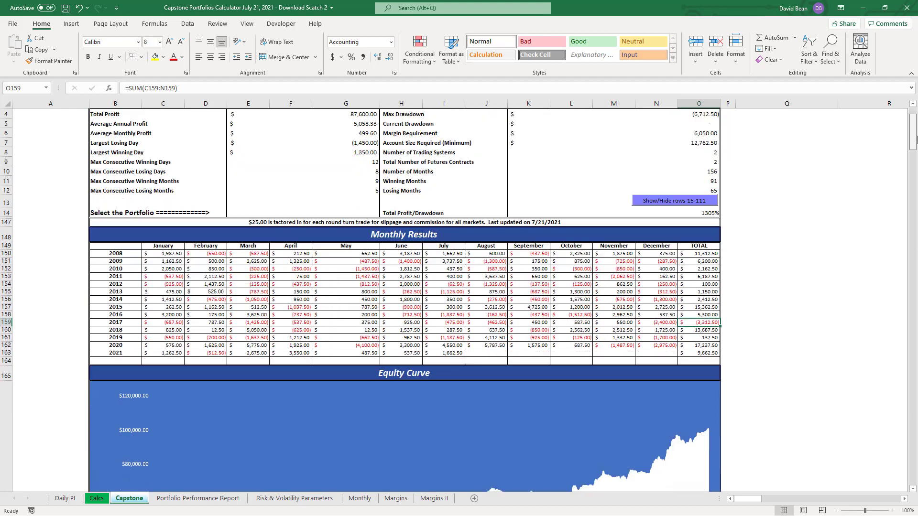
{"action": "scroll", "coordinate": [915, 123], "scroll_direction": "up", "scroll_amount": 2}
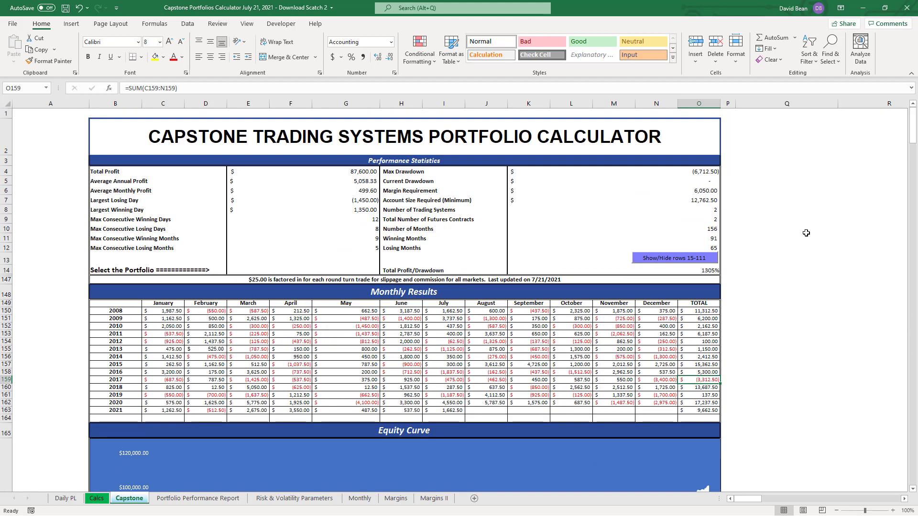
{"action": "left_click", "coordinate": [806, 209]}
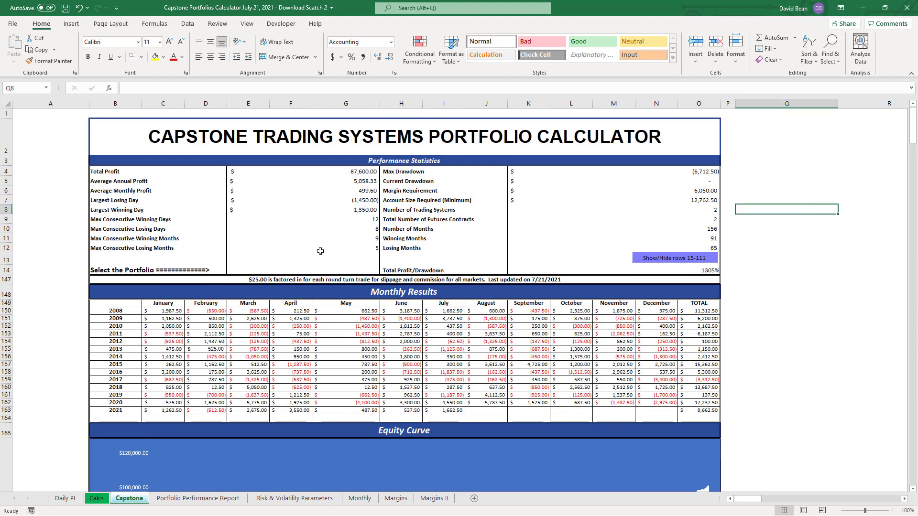
- Unhide the trading system rows and clear the contracts for SR CounterTrend II 5m ES and Cobra III 15m ES 600 PT
{"action": "left_click", "coordinate": [648, 260]}
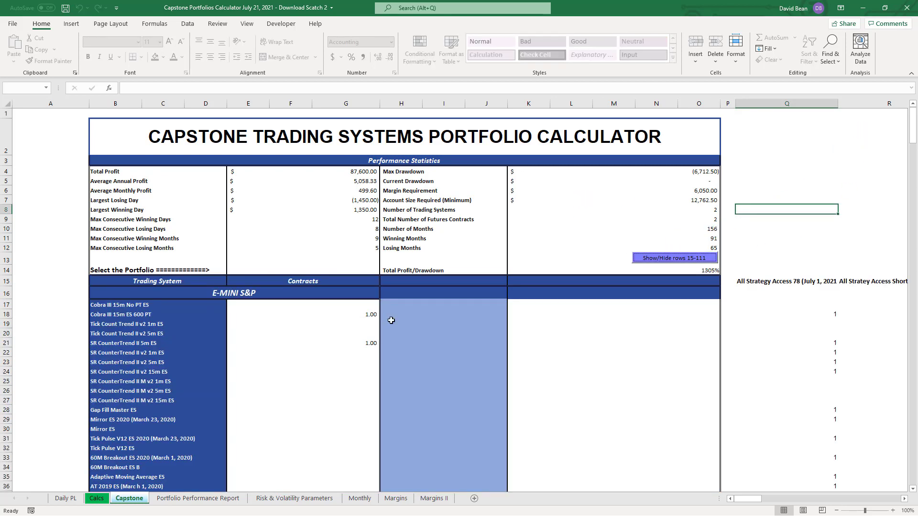
{"action": "left_click", "coordinate": [343, 342]}
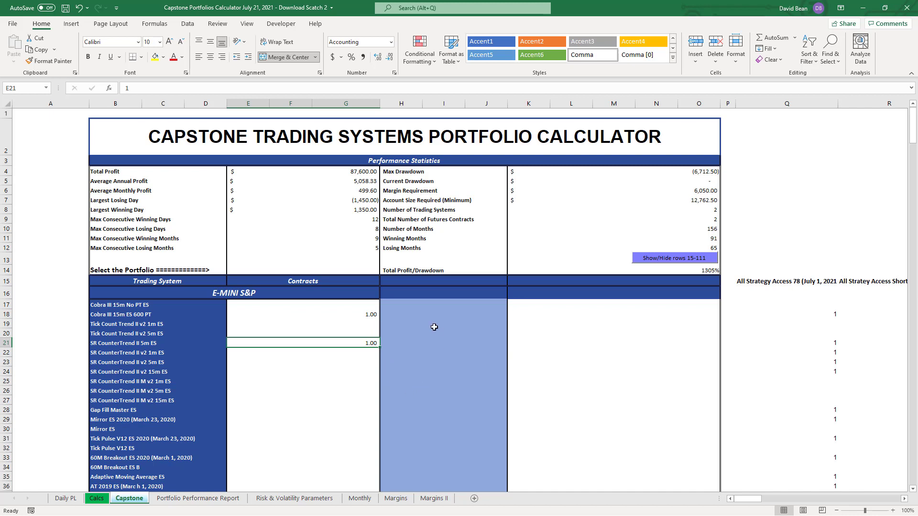
{"action": "left_click", "coordinate": [368, 314]}
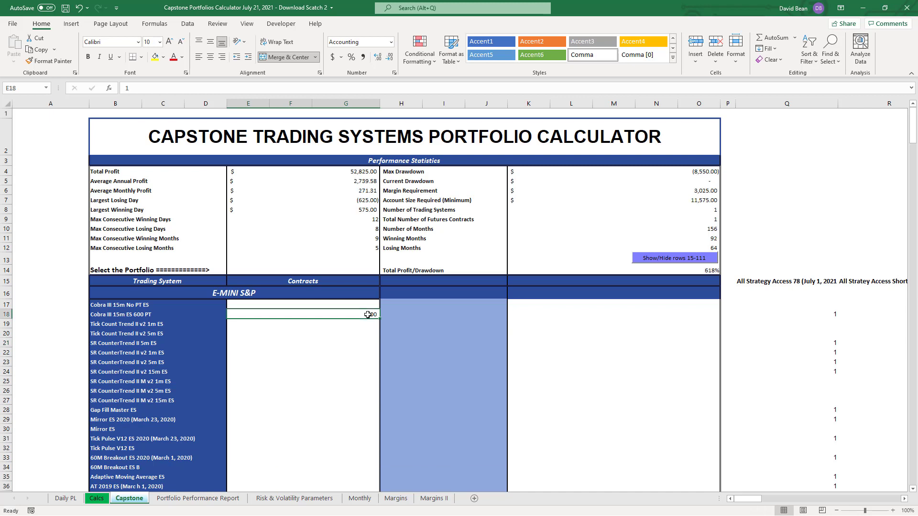
{"action": "key", "text": "Delete"}
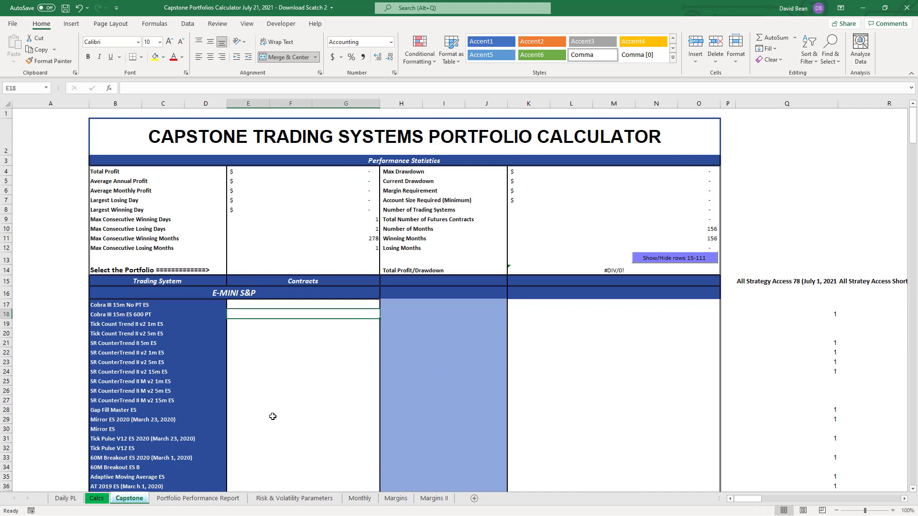
- Set the Cobra CT III ES 2021 system to 1 contract and check its max and current drawdown
{"action": "scroll", "coordinate": [283, 409], "scroll_direction": "down", "scroll_amount": 2}
{"action": "scroll", "coordinate": [283, 409], "scroll_direction": "down", "scroll_amount": 1}
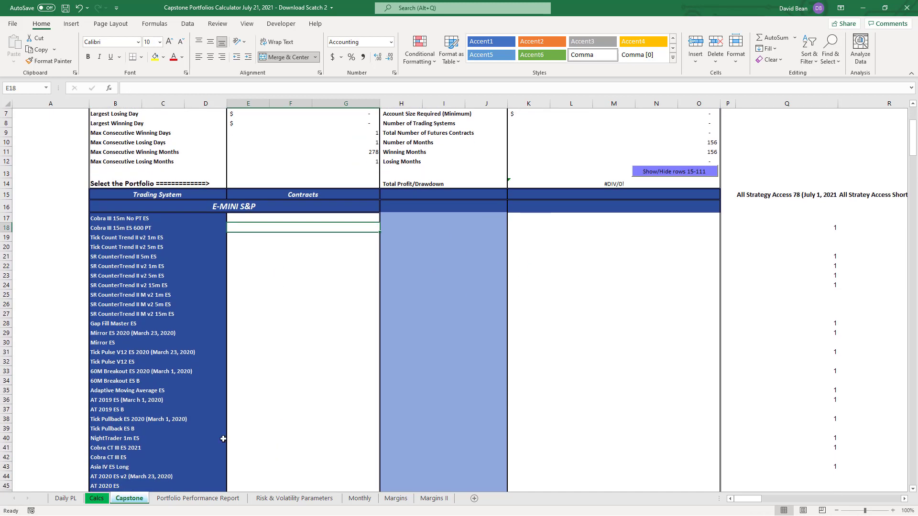
{"action": "left_click", "coordinate": [266, 448]}
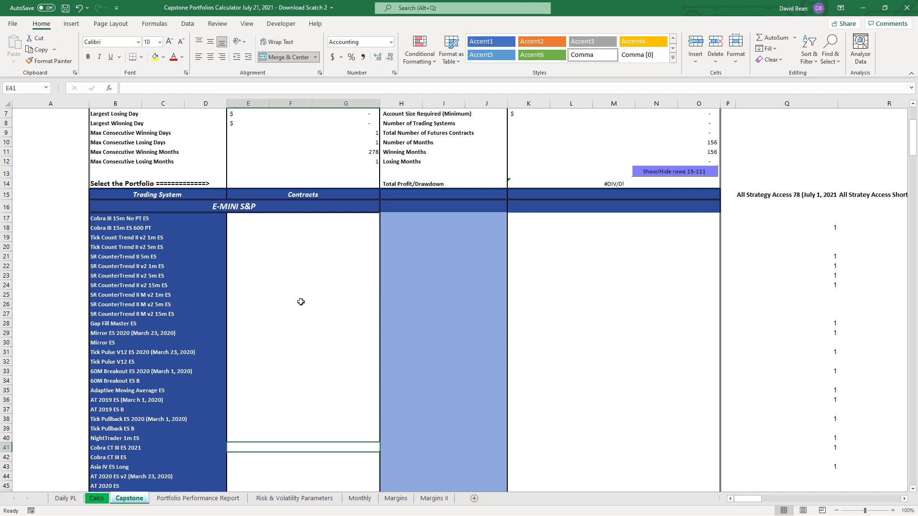
{"action": "type", "text": "1"}
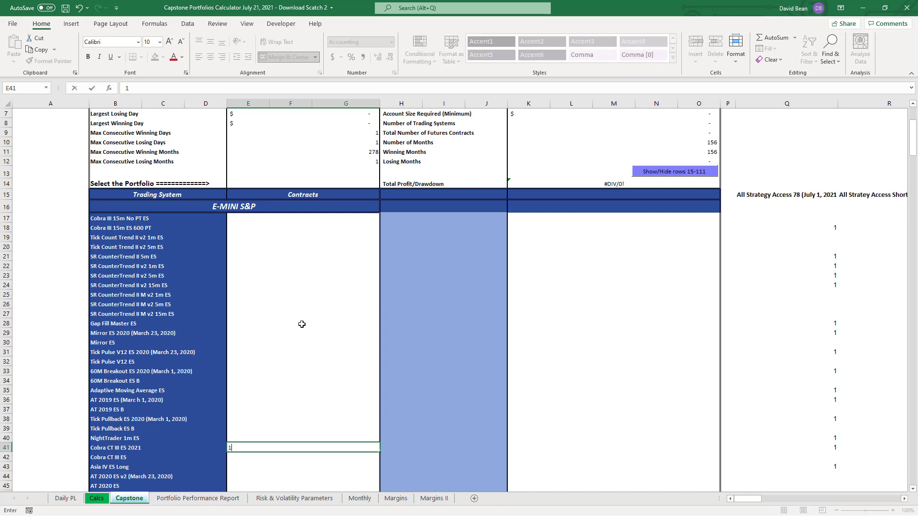
{"action": "left_click", "coordinate": [301, 324]}
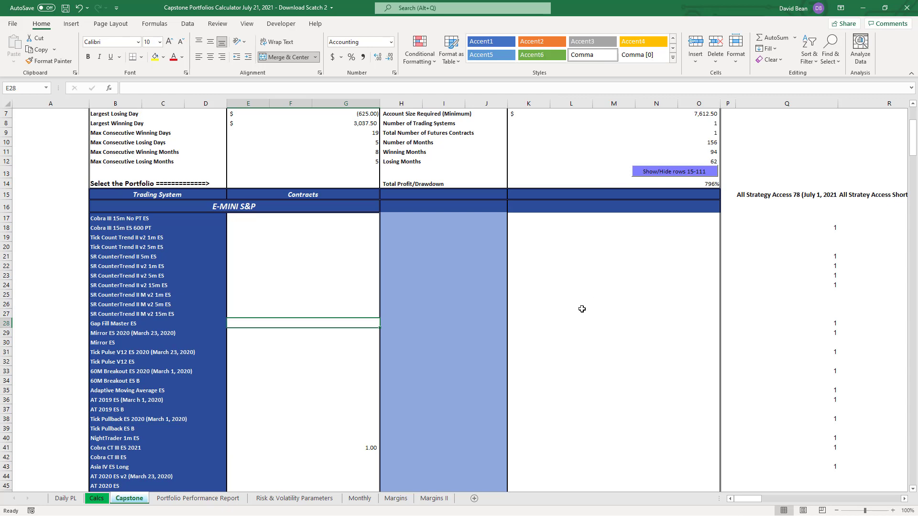
{"action": "scroll", "coordinate": [582, 308], "scroll_direction": "up", "scroll_amount": 1}
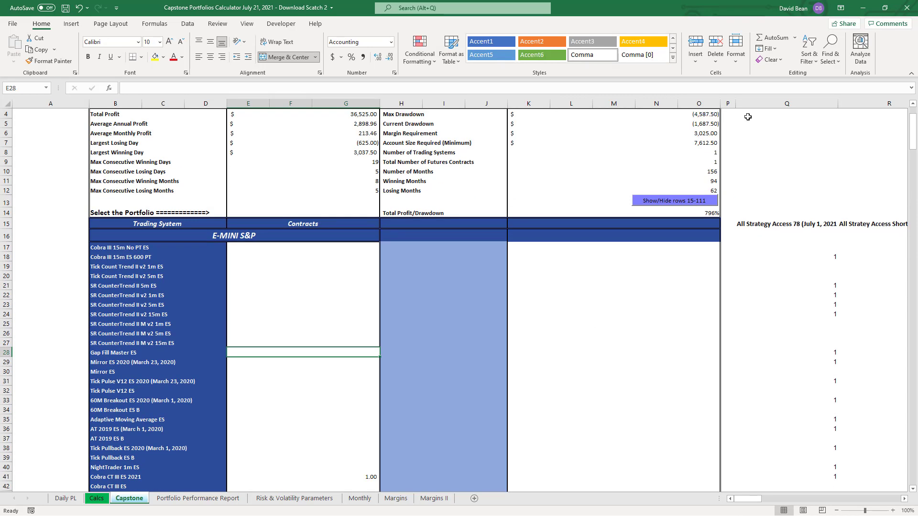
{"action": "left_click", "coordinate": [703, 123]}
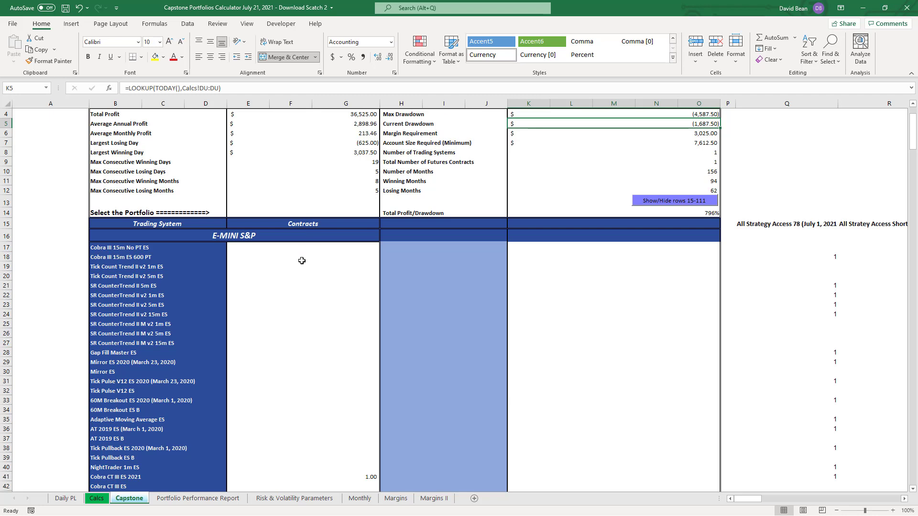
- Add 1 contract of Cobra III 15m ES 600 PT alongside Cobra CT III ES 2021 and check the combined max drawdown
{"action": "left_click", "coordinate": [278, 260]}
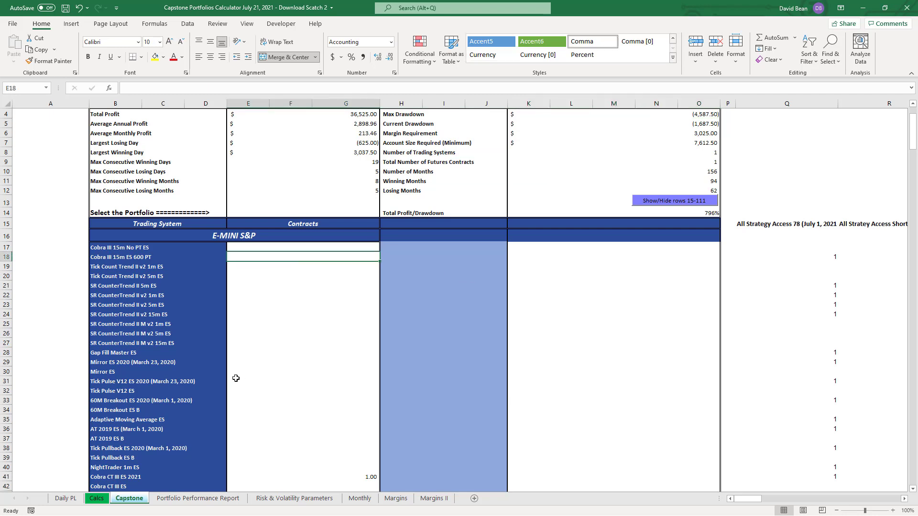
{"action": "type", "text": "1"}
{"action": "left_click", "coordinate": [298, 367]}
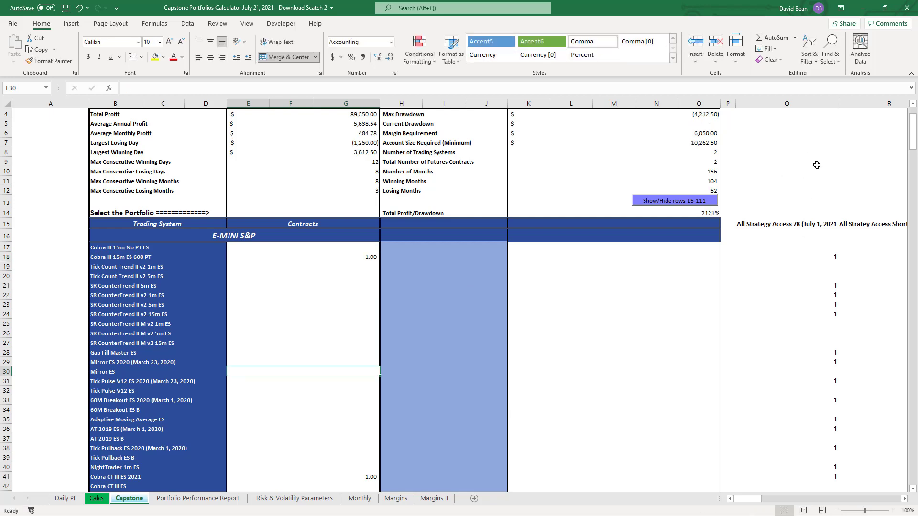
{"action": "scroll", "coordinate": [817, 165], "scroll_direction": "up", "scroll_amount": 1}
{"action": "left_click", "coordinate": [703, 172]}
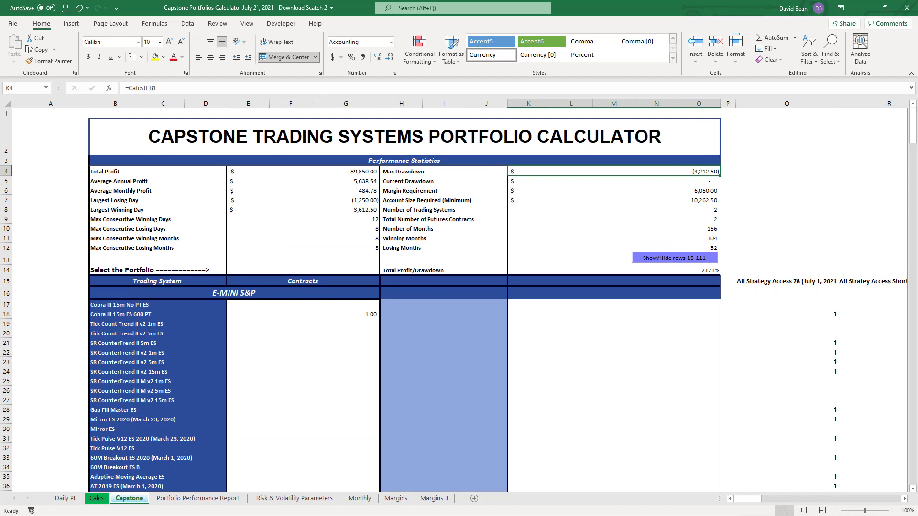
- Review the new two-system portfolio's monthly results, including the 2015 total, and its equity curve
{"action": "left_click_drag", "start_coordinate": [916, 110], "coordinate": [913, 305]}
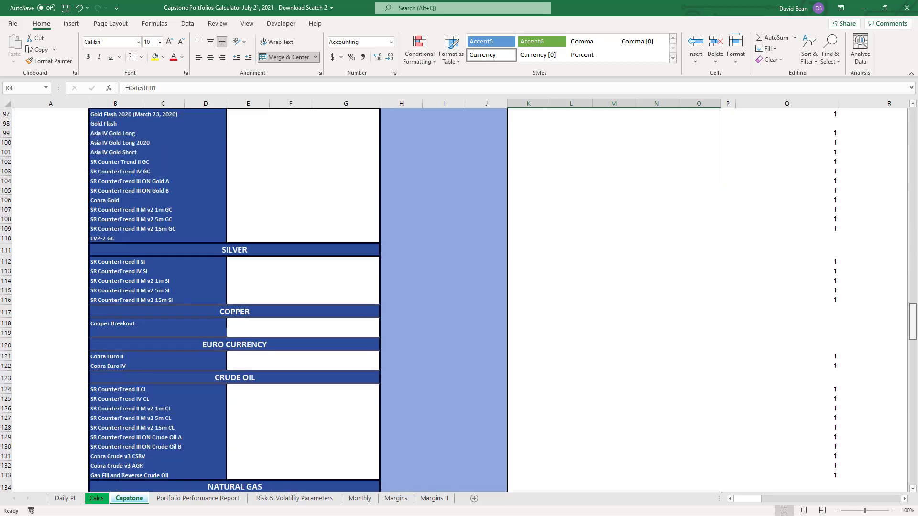
{"action": "scroll", "coordinate": [694, 259], "scroll_direction": "down", "scroll_amount": 13}
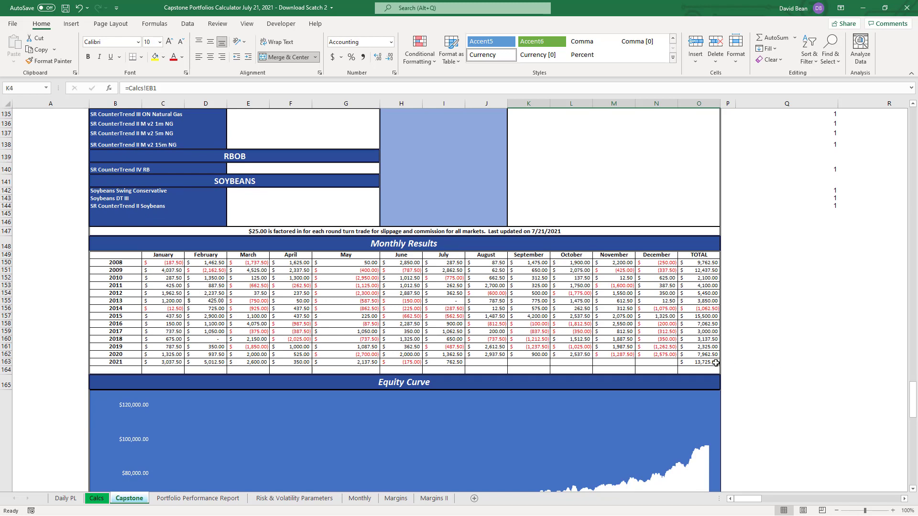
{"action": "left_click", "coordinate": [704, 317]}
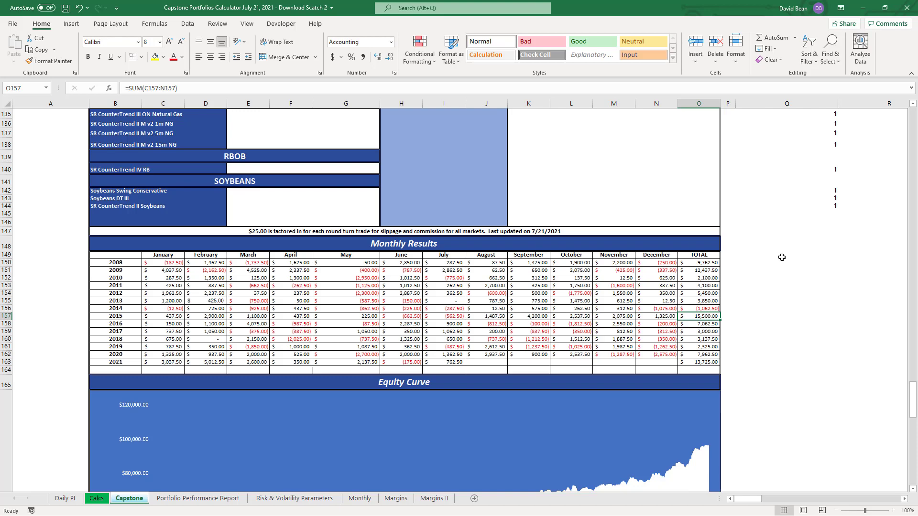
{"action": "scroll", "coordinate": [783, 253], "scroll_direction": "down", "scroll_amount": 1}
{"action": "scroll", "coordinate": [784, 253], "scroll_direction": "down", "scroll_amount": 1}
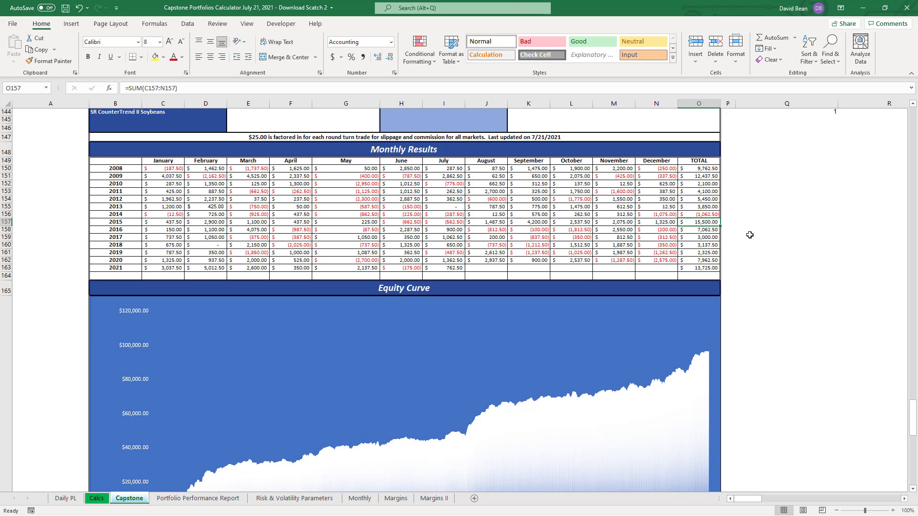
{"action": "left_click", "coordinate": [762, 213]}
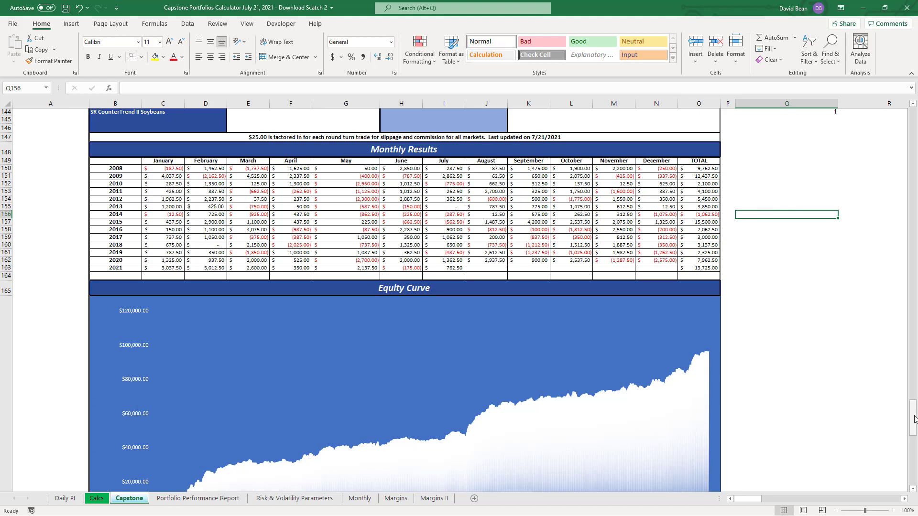
{"action": "left_click_drag", "start_coordinate": [915, 419], "coordinate": [912, 98]}
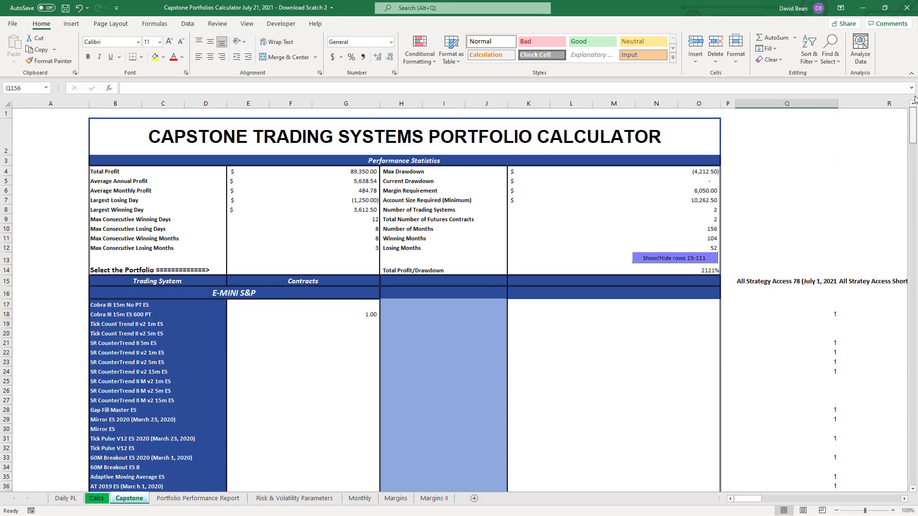
- Hide the trading system rows and check the minimum account size and margin requirement in the performance statistics
{"action": "left_click", "coordinate": [675, 259]}
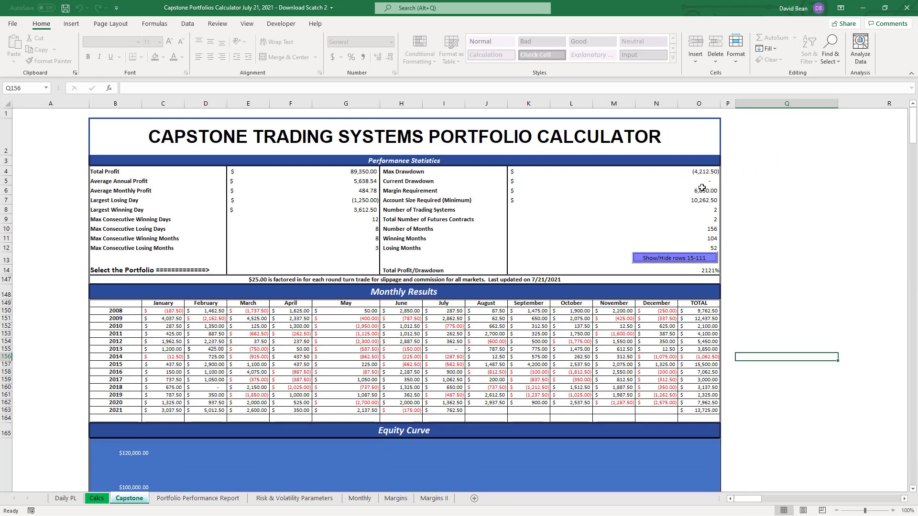
{"action": "left_click", "coordinate": [639, 199]}
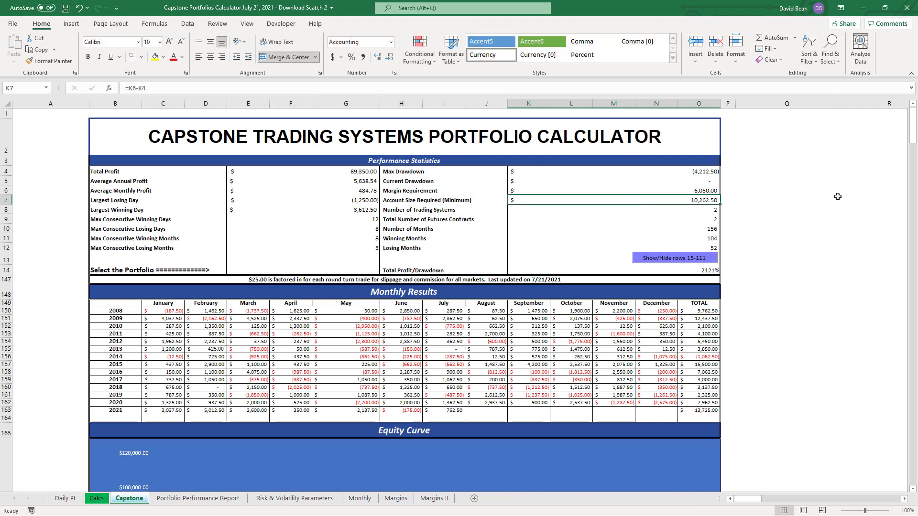
{"action": "left_click", "coordinate": [679, 191]}
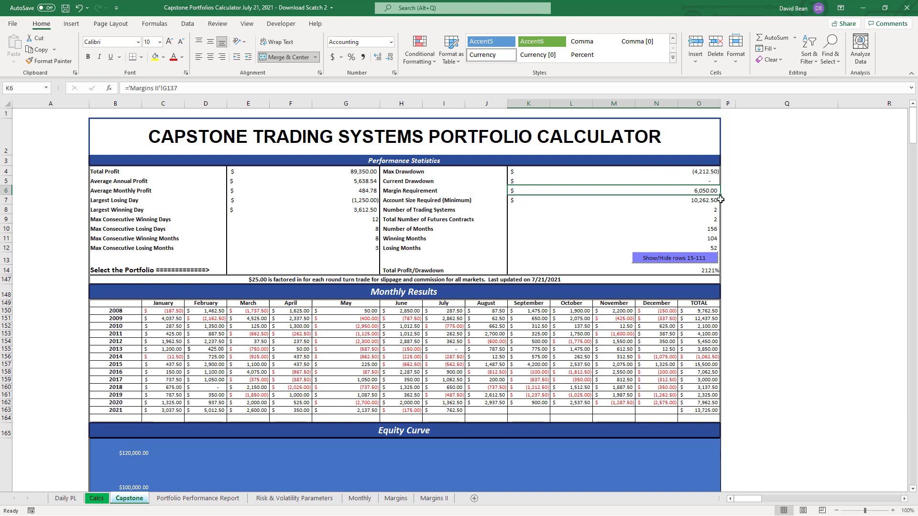
{"action": "left_click", "coordinate": [768, 198]}
{"action": "left_click", "coordinate": [684, 192]}
- Switch to the browser, view the Capstone Trading Systems home page and Portfolio Calculator download page, and return to the Excel workbook
{"action": "key", "text": "alt+Tab"}
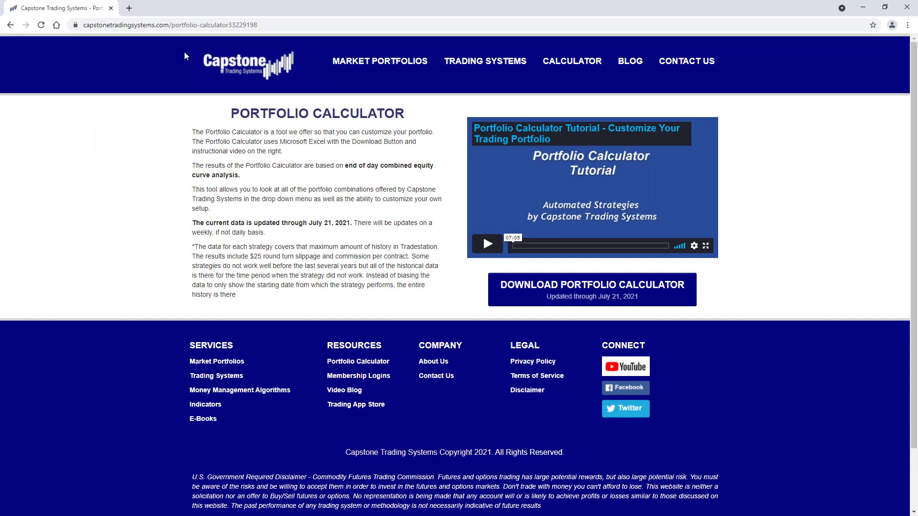
{"action": "left_click", "coordinate": [278, 68]}
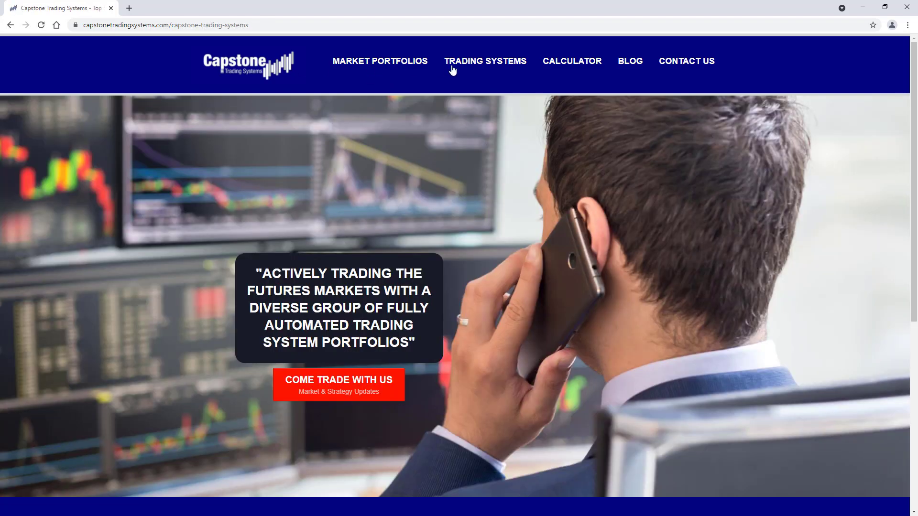
{"action": "left_click", "coordinate": [570, 68]}
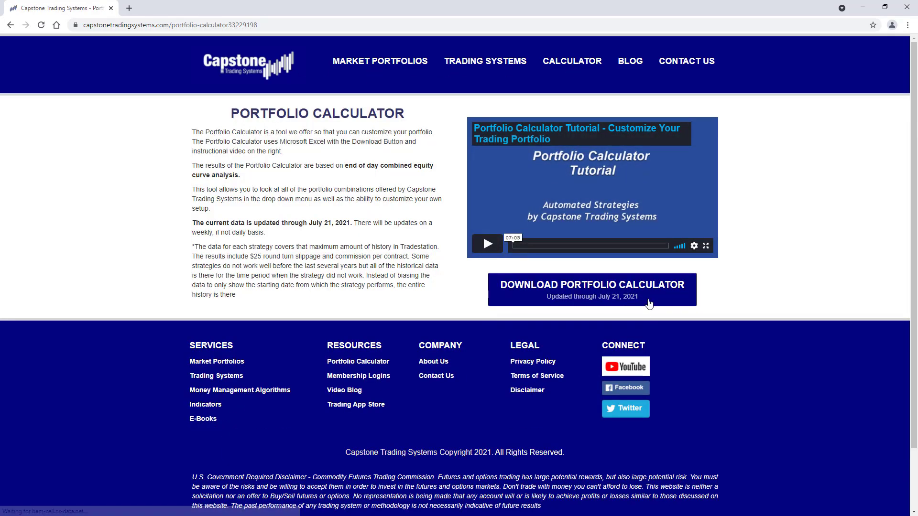
{"action": "left_click_drag", "start_coordinate": [766, 2], "coordinate": [0, 67]}
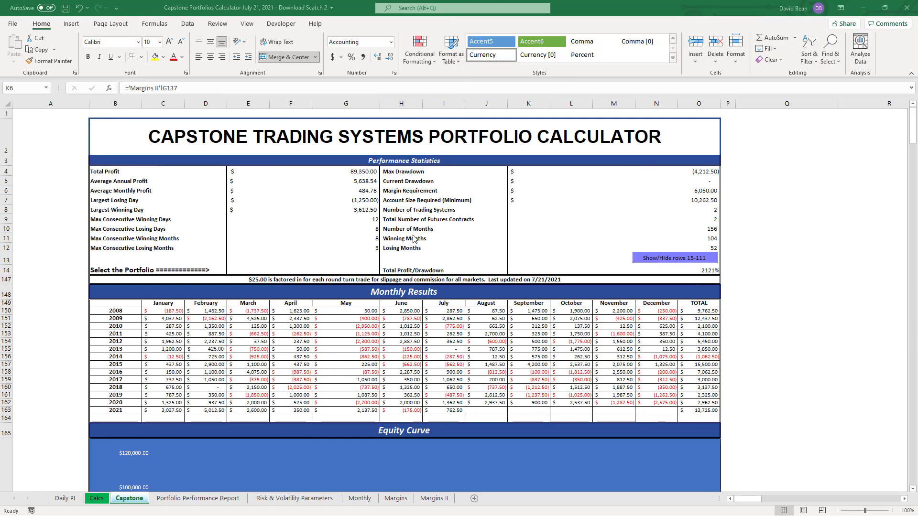
- Show the trading system rows to view the selected contracts, and hide them again
{"action": "left_click", "coordinate": [663, 259]}
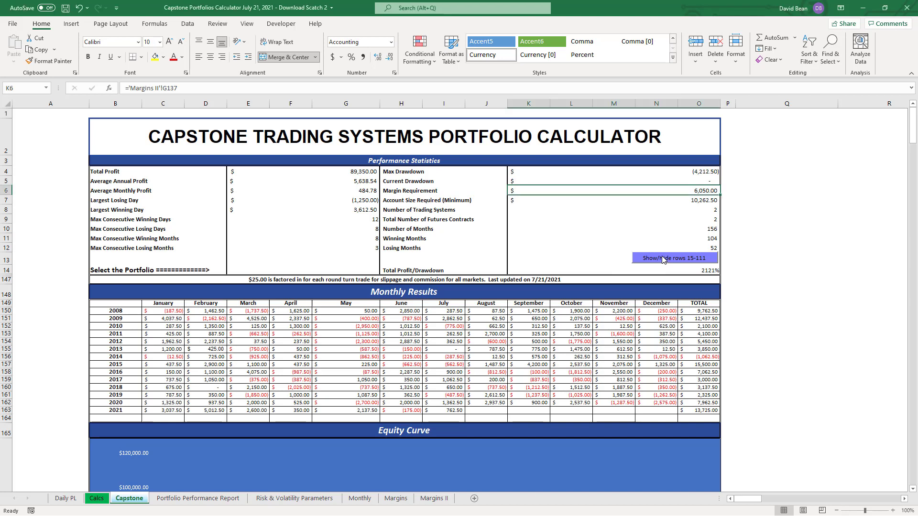
{"action": "left_click", "coordinate": [656, 259]}
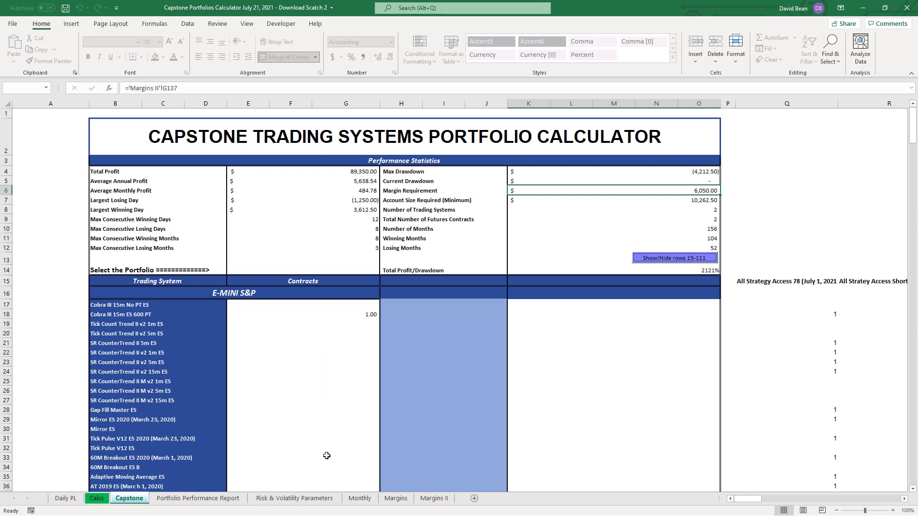
{"action": "left_click", "coordinate": [671, 261]}
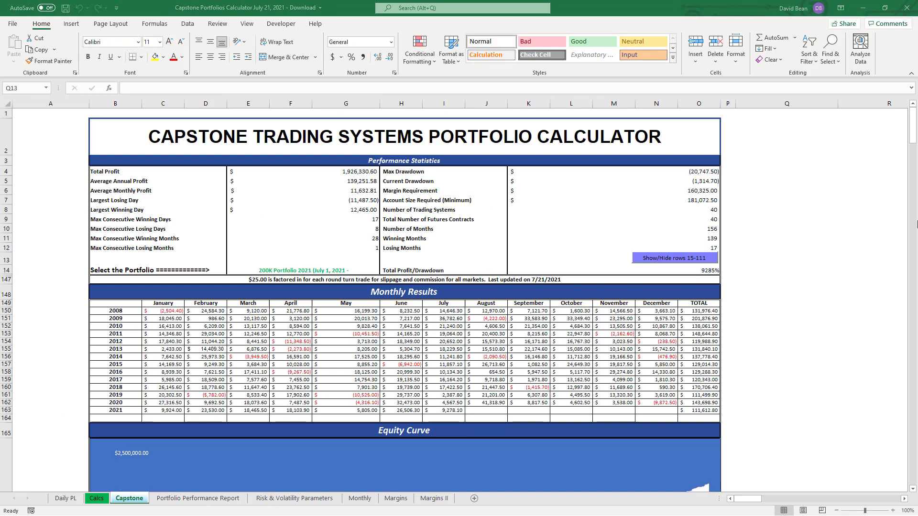
- In the original Download workbook, examine the 200K Portfolio 2021's equity curve, drawdown curve and risk disclosure, and return to its performance statistics
{"action": "left_click", "coordinate": [916, 125]}
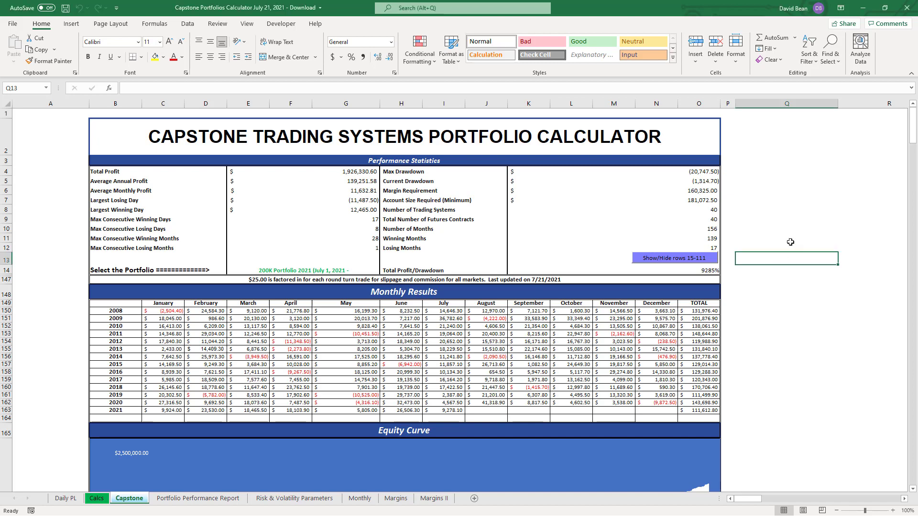
{"action": "scroll", "coordinate": [791, 242], "scroll_direction": "down", "scroll_amount": 9}
{"action": "scroll", "coordinate": [796, 265], "scroll_direction": "down", "scroll_amount": 4}
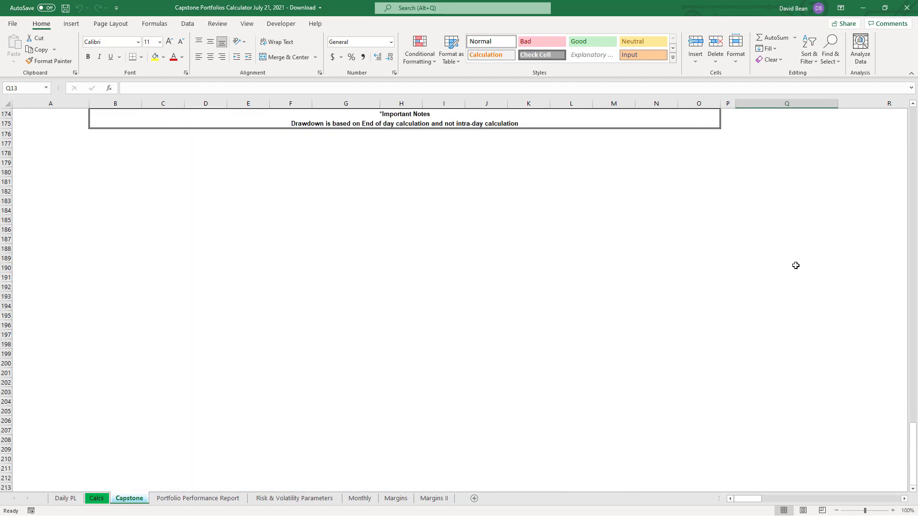
{"action": "scroll", "coordinate": [796, 265], "scroll_direction": "up", "scroll_amount": 2}
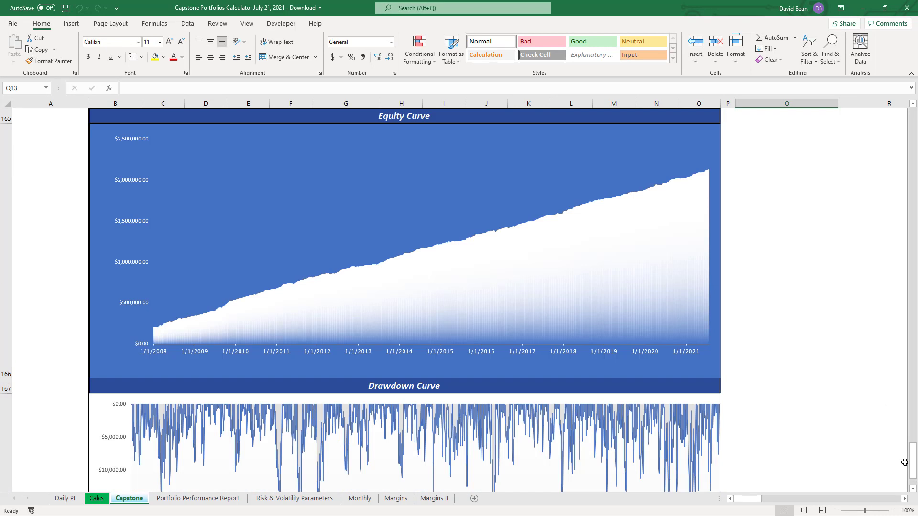
{"action": "left_click", "coordinate": [914, 489]}
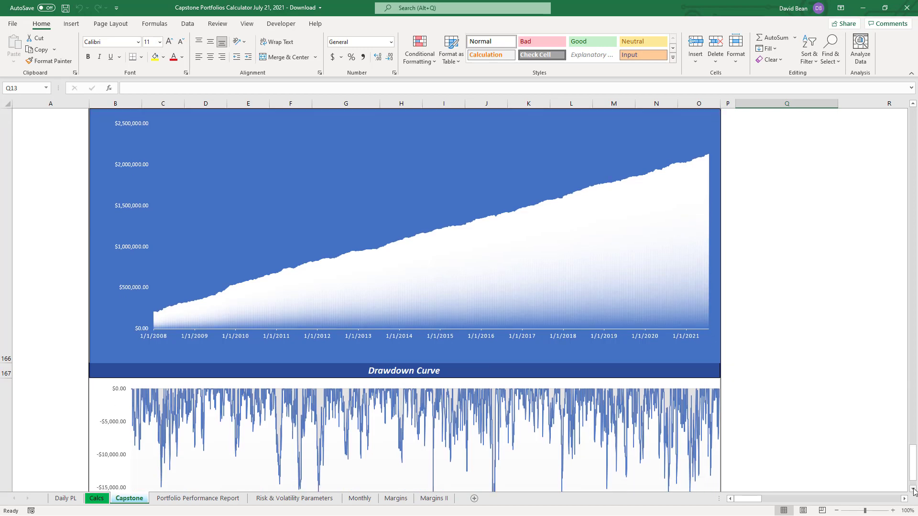
{"action": "scroll", "coordinate": [254, 236], "scroll_direction": "down", "scroll_amount": 3}
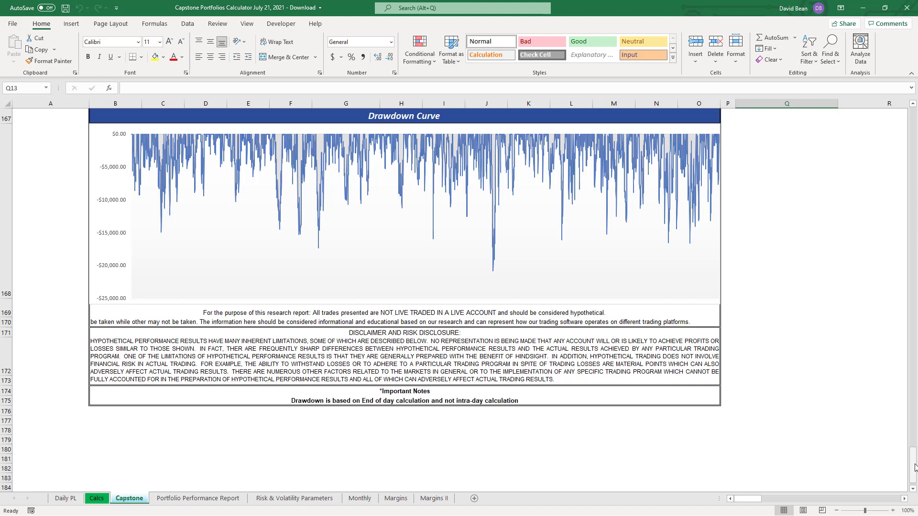
{"action": "left_click_drag", "start_coordinate": [915, 467], "coordinate": [910, 395]}
{"action": "left_click_drag", "start_coordinate": [905, 347], "coordinate": [912, 125]}
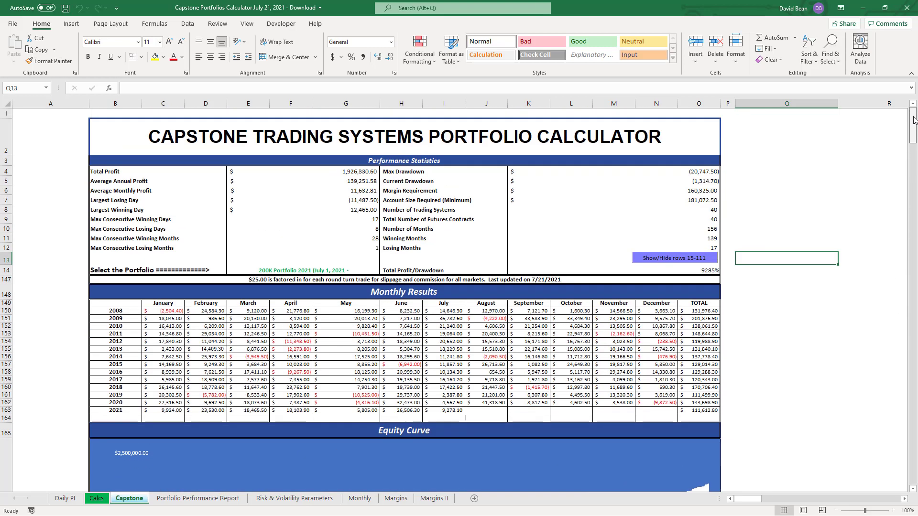
- Select the "Micro Stock Index & Micro Gold (November 24, 2020 -" portfolio for the calculator
{"action": "left_click", "coordinate": [343, 270]}
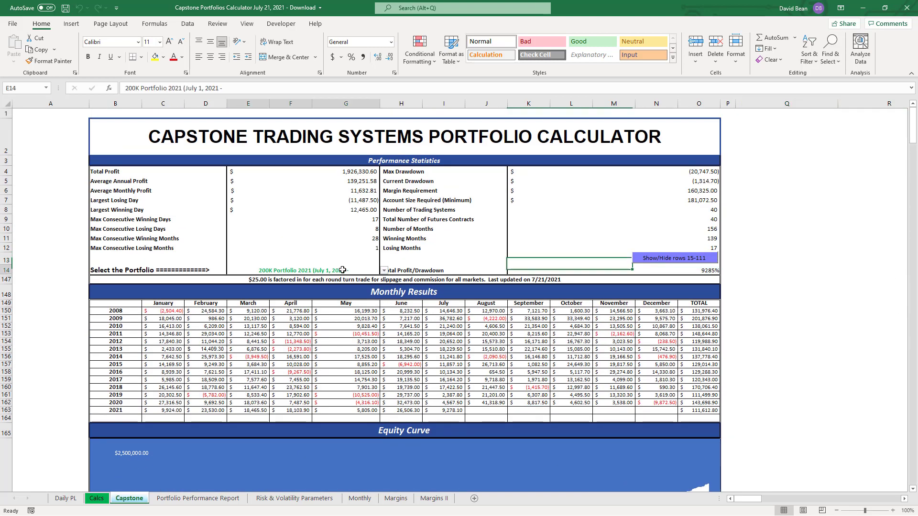
{"action": "left_click", "coordinate": [385, 271]}
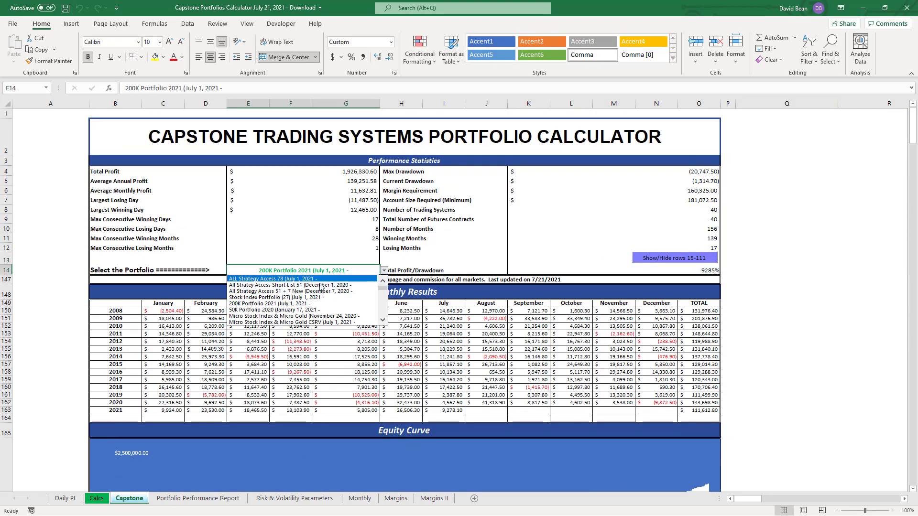
{"action": "left_click", "coordinate": [282, 320]}
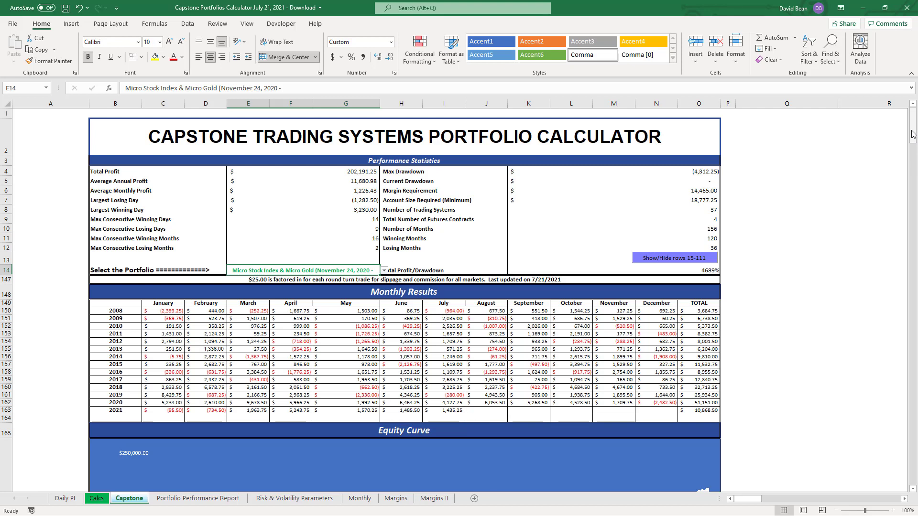
{"action": "left_click", "coordinate": [799, 260]}
{"action": "left_click", "coordinate": [782, 303]}
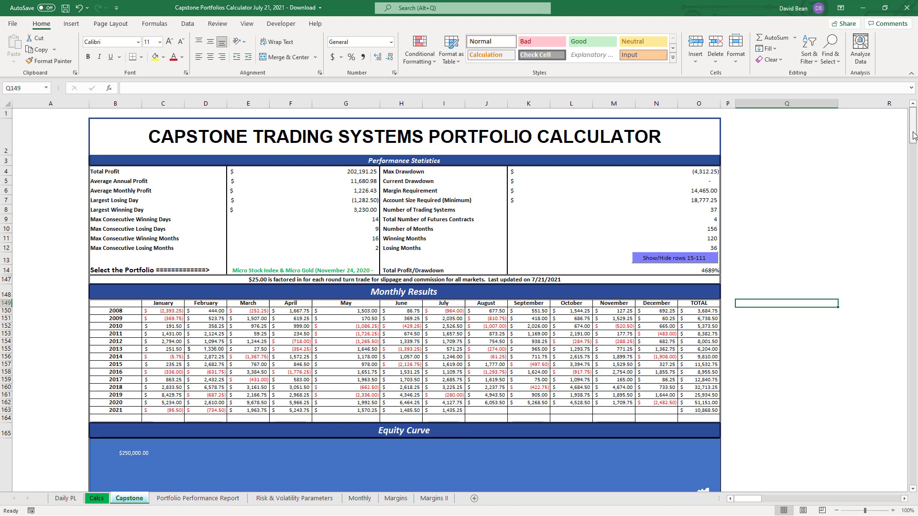
- Examine the micro portfolio's equity curve, drawdown curve and risk disclosure, and return to its performance statistics
{"action": "left_click_drag", "start_coordinate": [914, 135], "coordinate": [914, 225]}
{"action": "scroll", "coordinate": [863, 254], "scroll_direction": "down", "scroll_amount": 3}
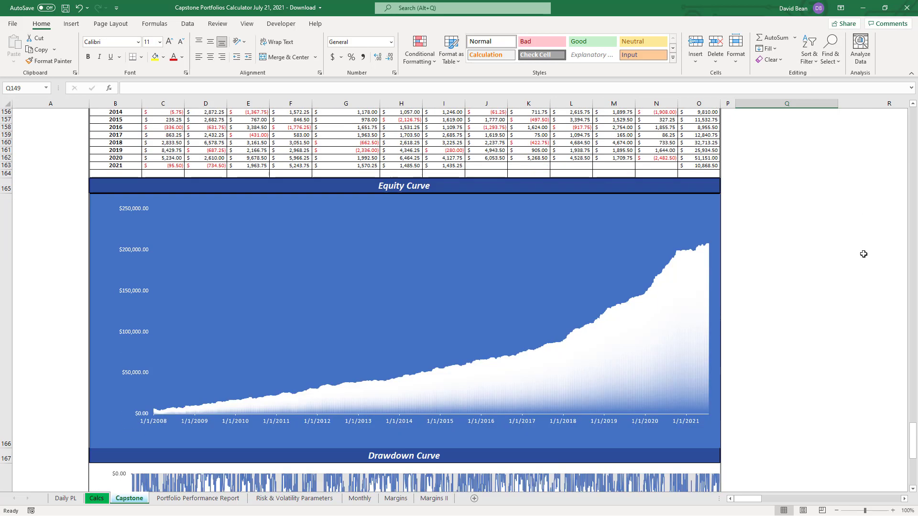
{"action": "scroll", "coordinate": [864, 254], "scroll_direction": "down", "scroll_amount": 4}
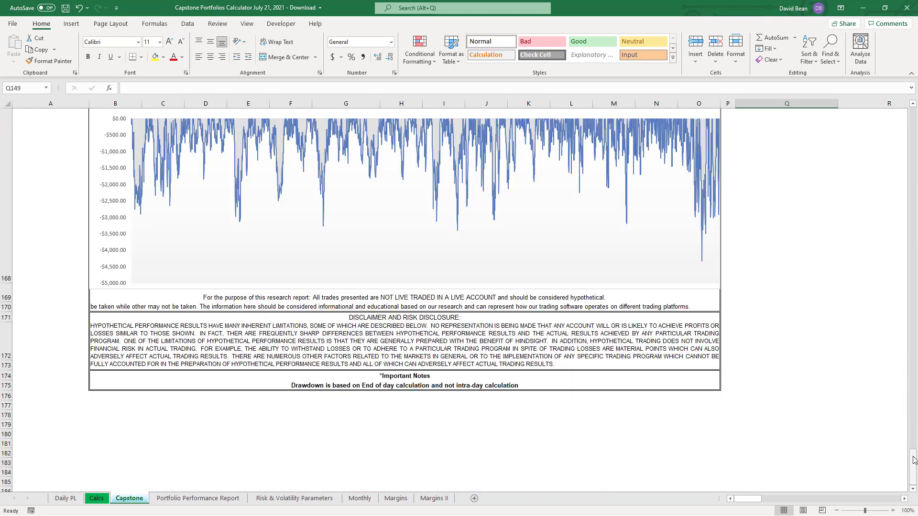
{"action": "left_click_drag", "start_coordinate": [914, 454], "coordinate": [915, 108]}
{"action": "key", "text": "Up"}
{"action": "key", "text": "Up"}
{"action": "key", "text": "Up"}
{"action": "key", "text": "Up"}
{"action": "key", "text": "Up"}
{"action": "key", "text": "Up"}
{"action": "key", "text": "Up"}
{"action": "key", "text": "Up"}
{"action": "key", "text": "Up"}
{"action": "key", "text": "Up"}
{"action": "key", "text": "Up"}
{"action": "key", "text": "Up"}
{"action": "key", "text": "Up"}
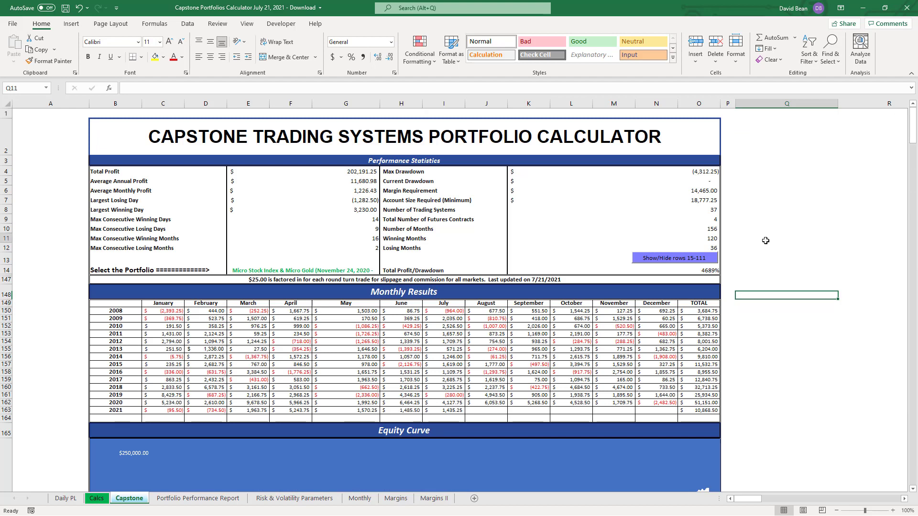